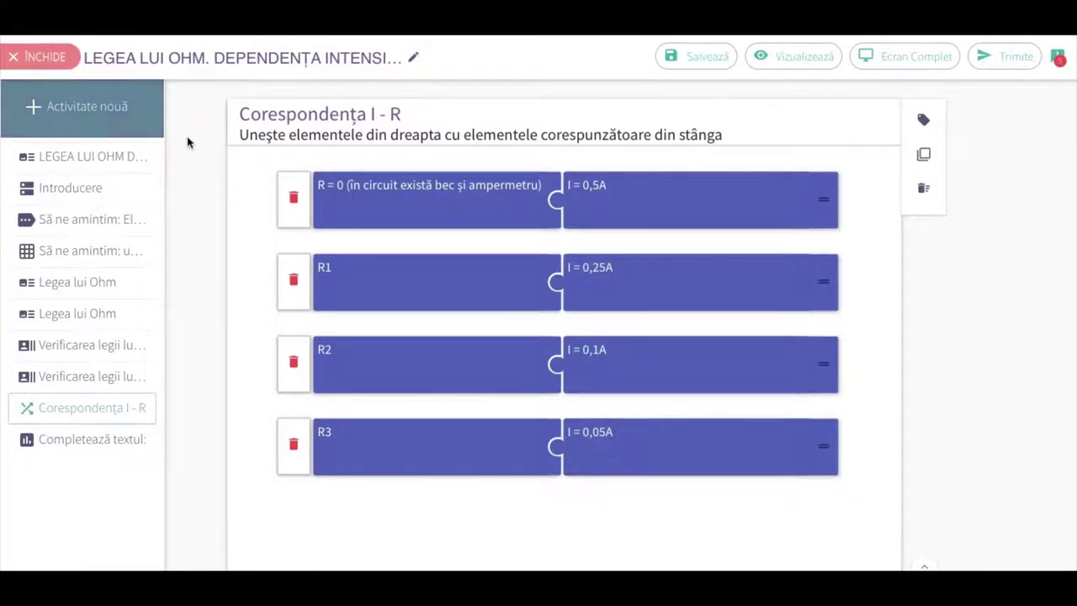
Add a new Asociere activity from the Evaluare category to the lesson
left_click(81, 118)
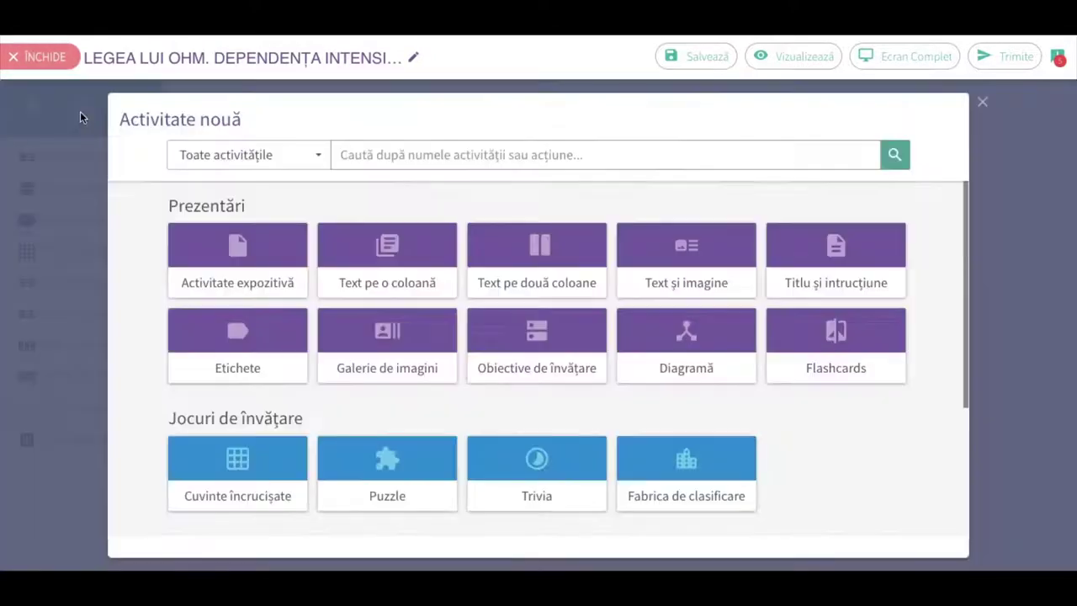
scroll(478, 258, "down", 3)
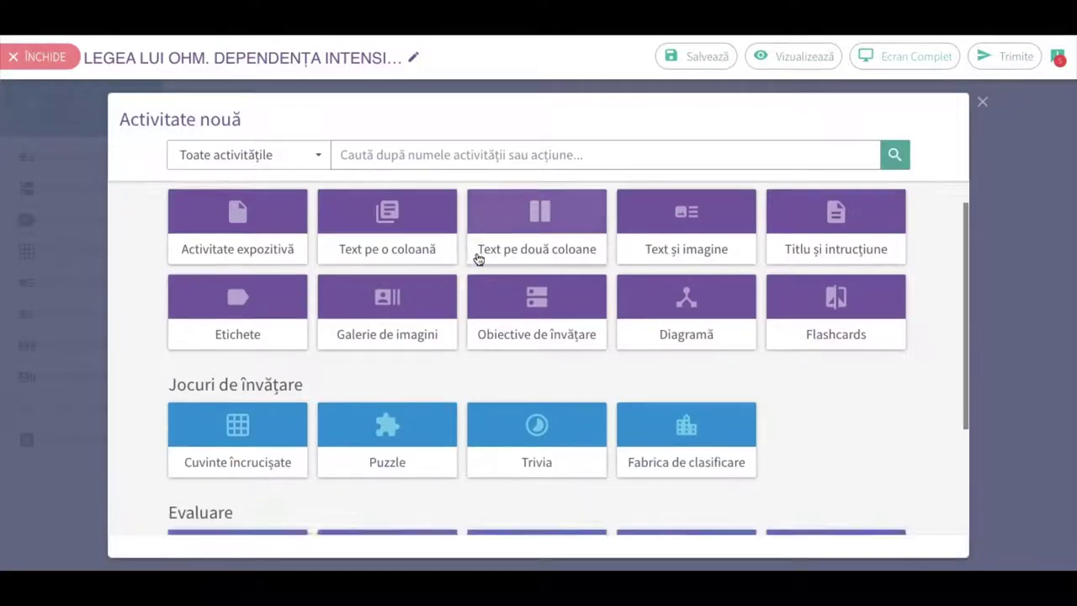
mouse_move(485, 347)
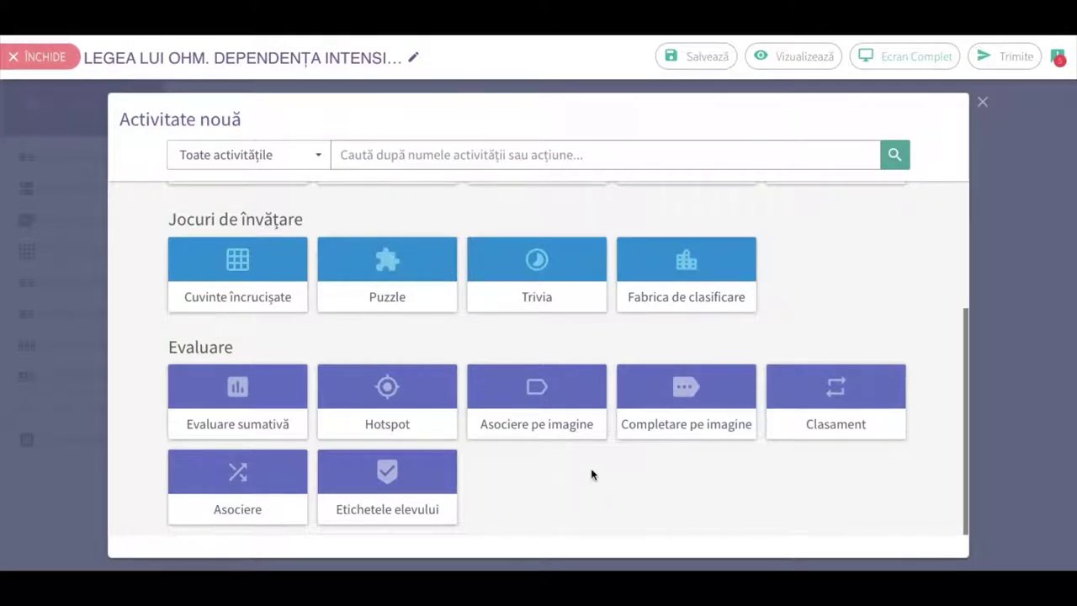
left_click(239, 481)
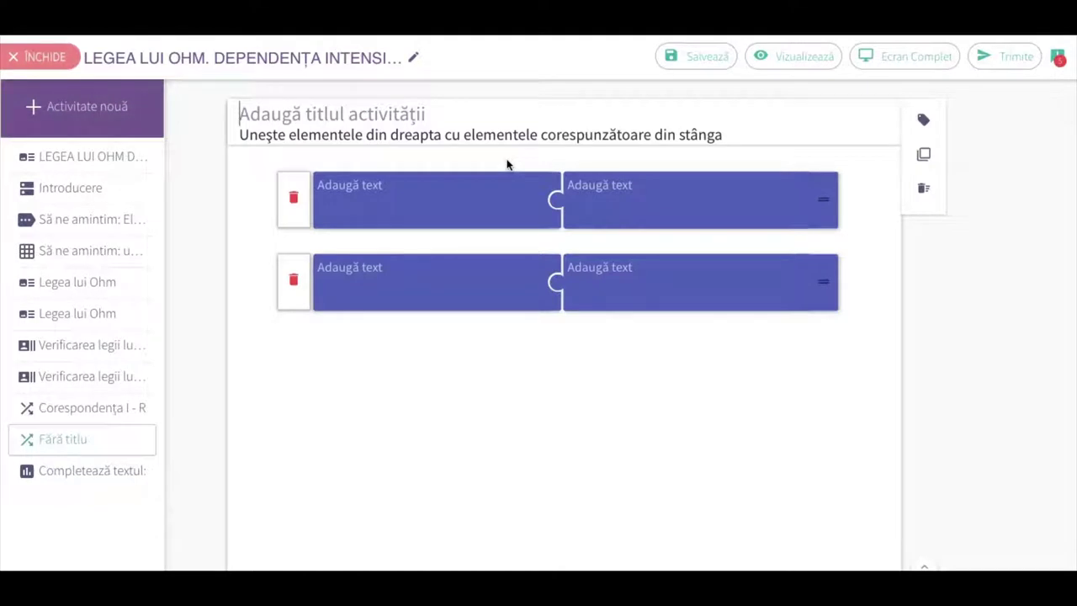
Fill in the first matching pair with "R = 0" and its answer "0,5A"
left_click(357, 192)
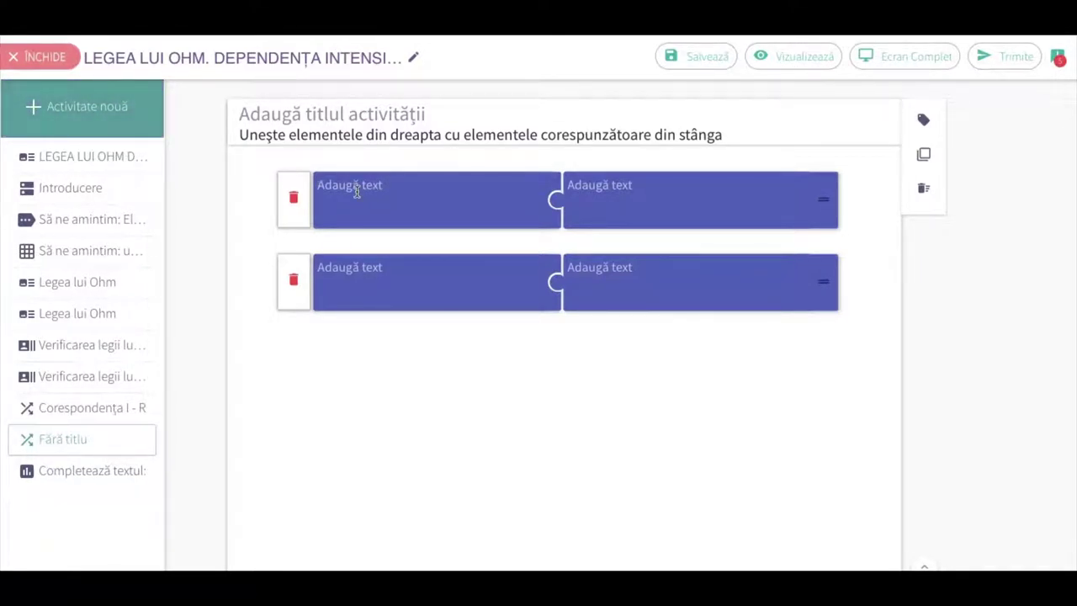
type("R =")
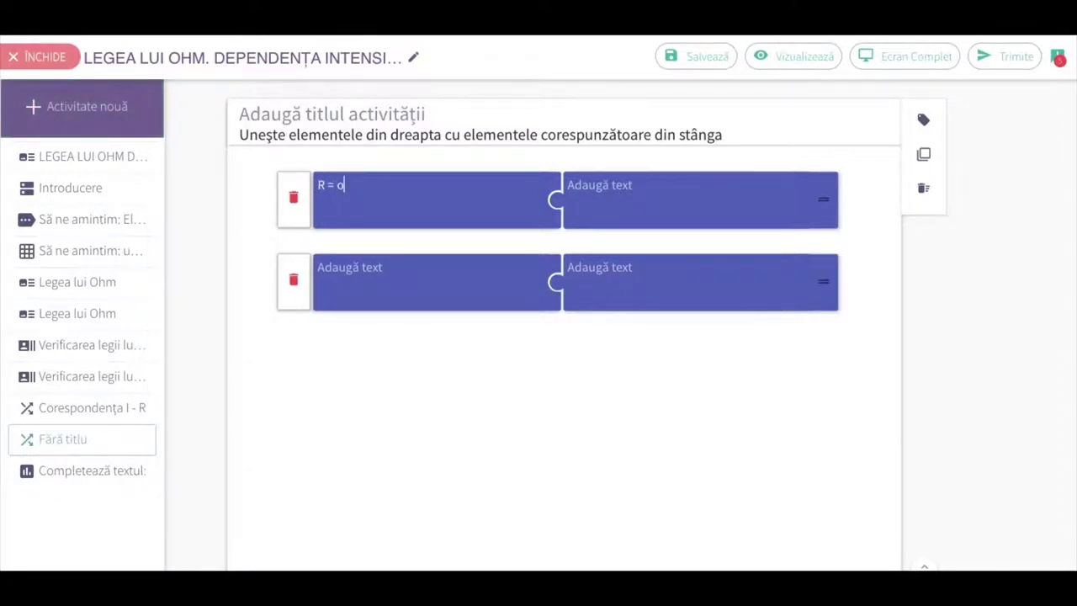
type(" o")
key("BackSpace")
type("0")
left_click(597, 194)
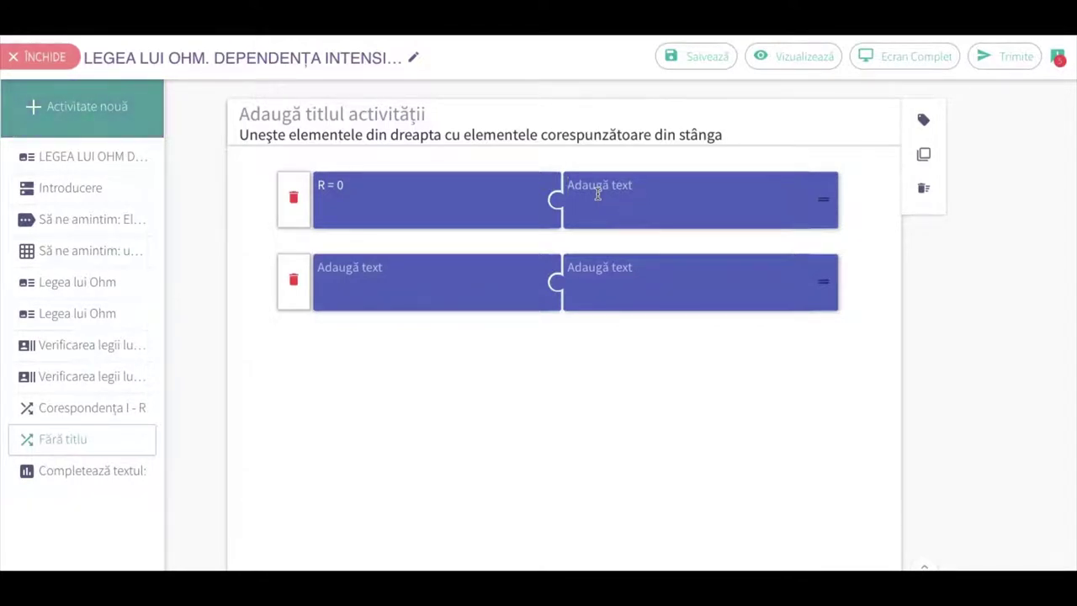
type("0,5A")
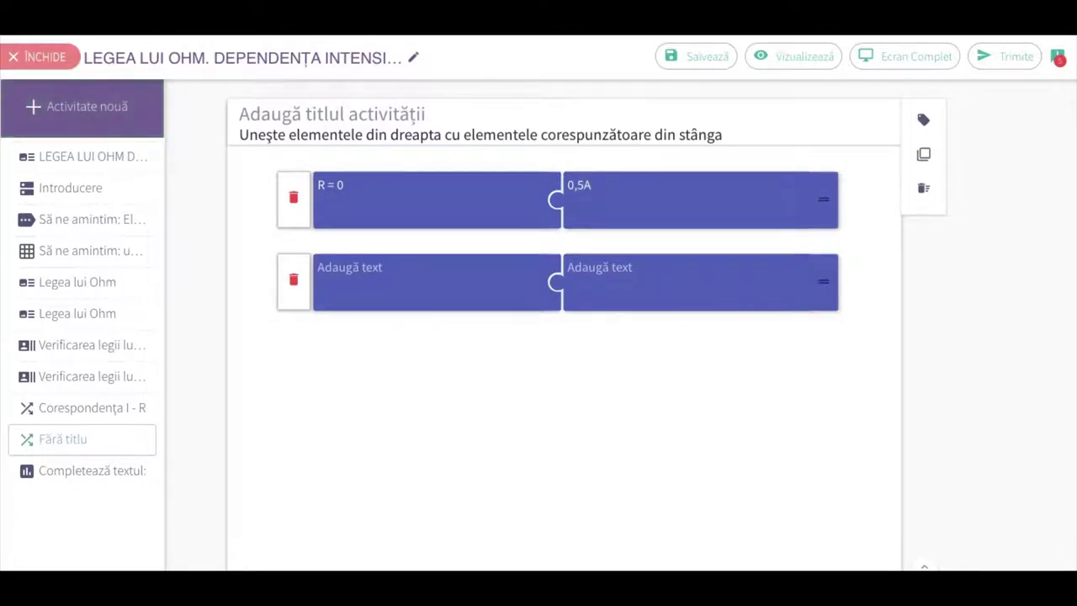
Fill in the second matching pair with "R1" and its answer "0,25A"
left_click(392, 271)
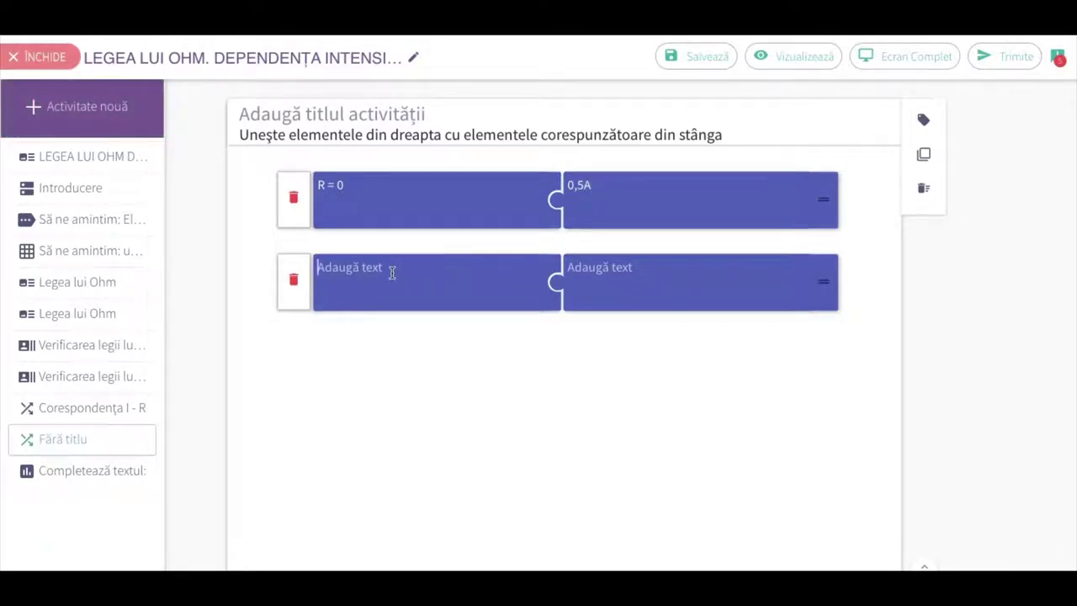
type("R")
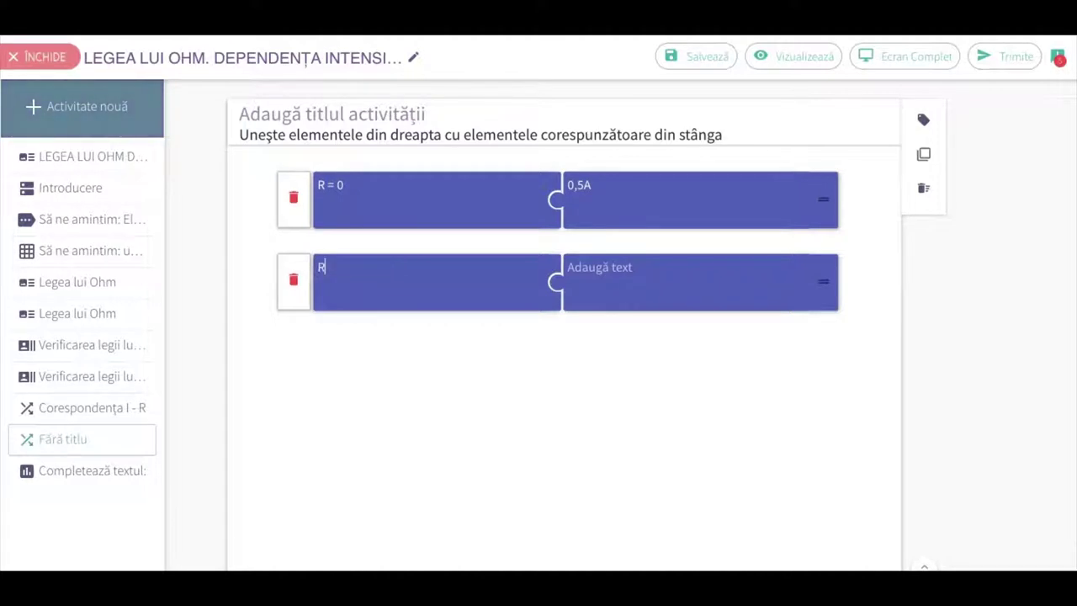
type("1")
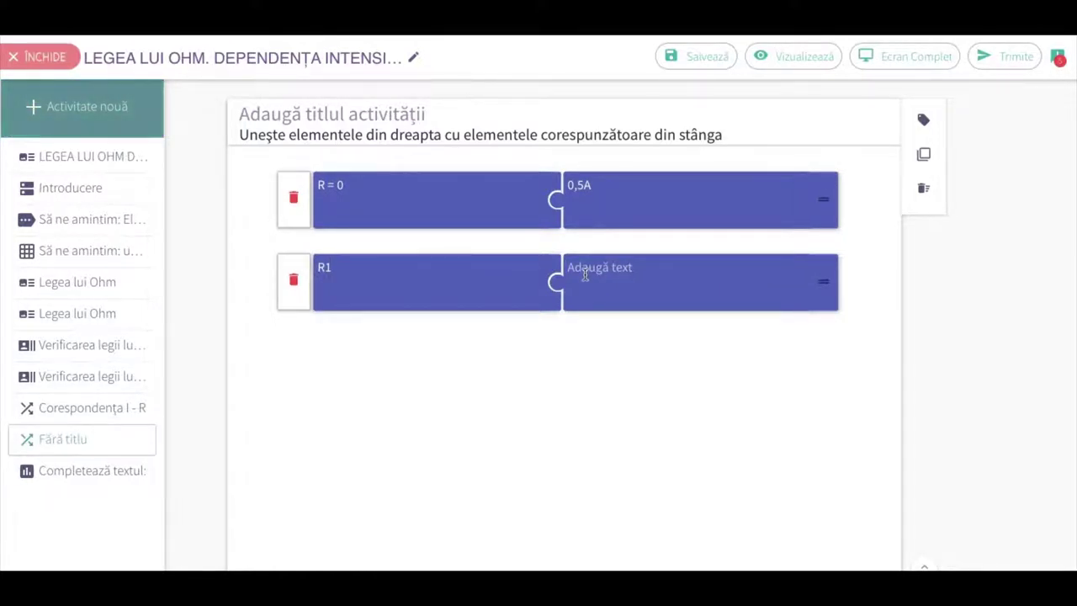
type("),25")
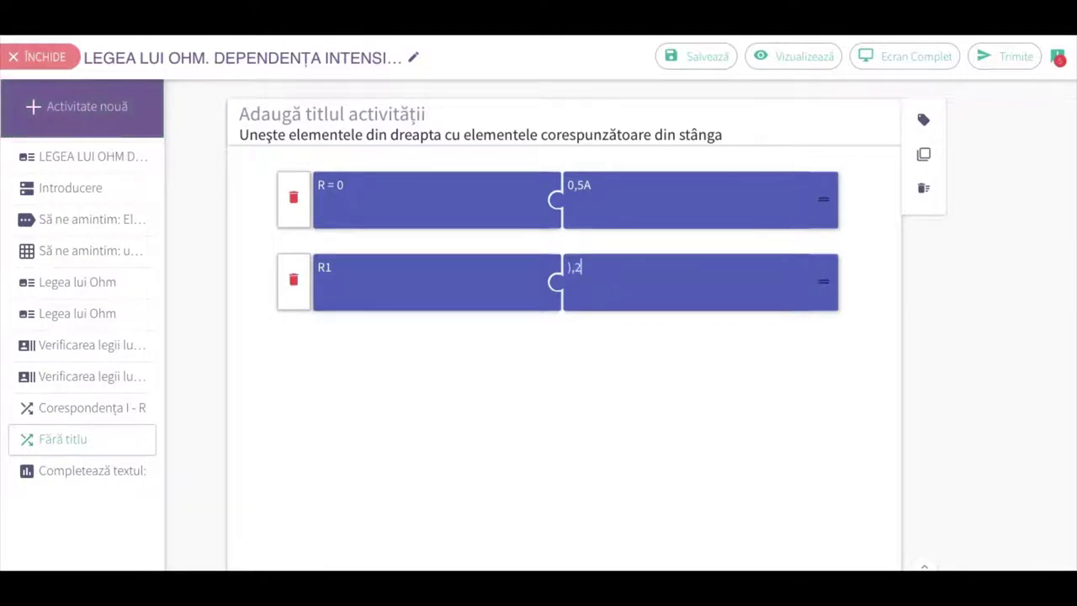
key("BackSpace")
key("BackSpace")
key("BackSpace")
key("BackSpace")
type("0")
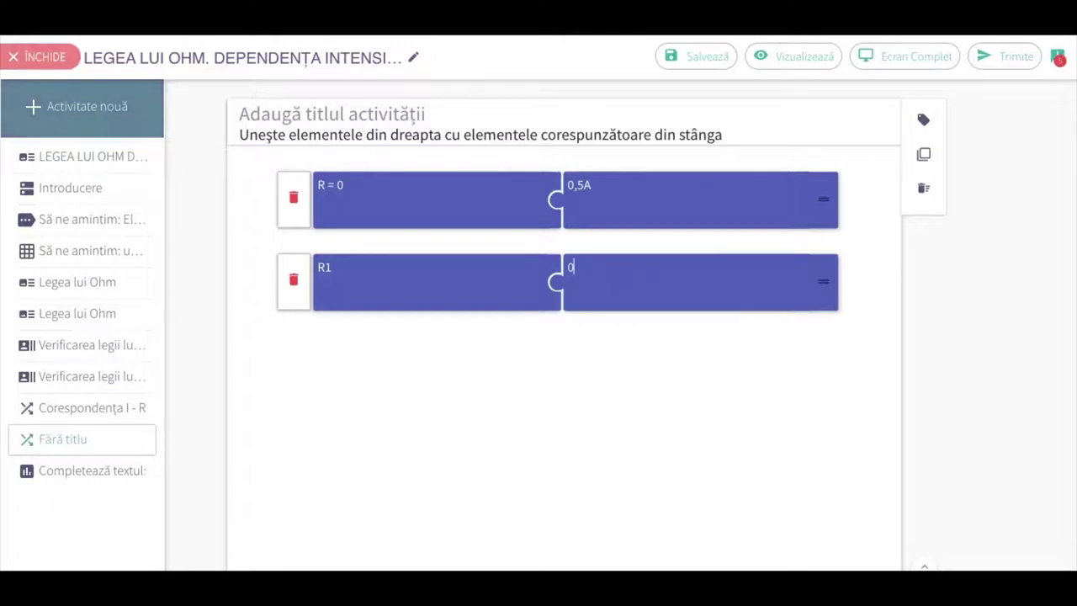
type(",25")
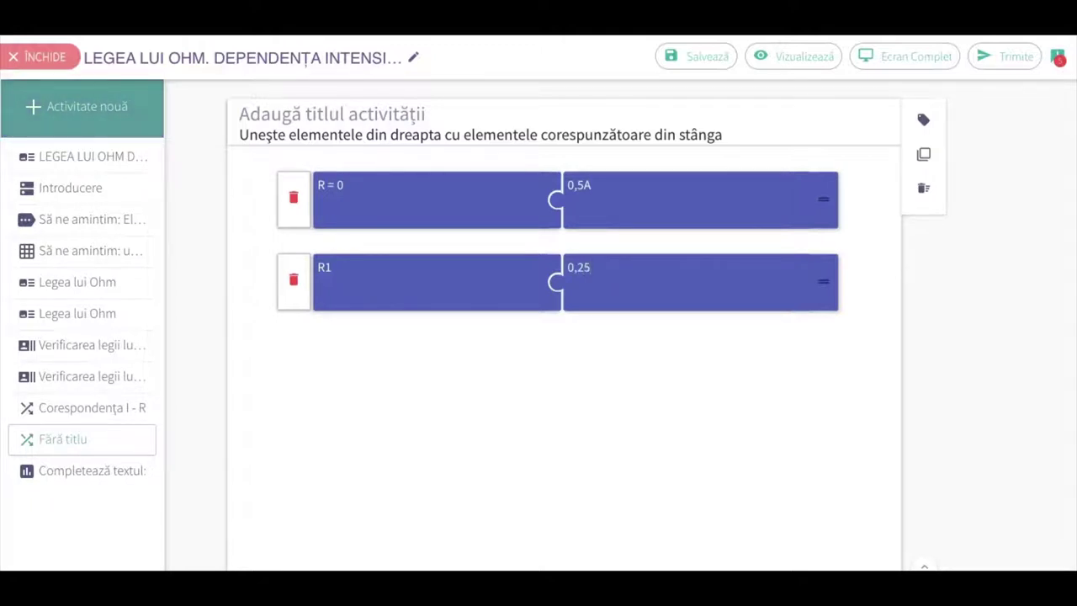
type("A")
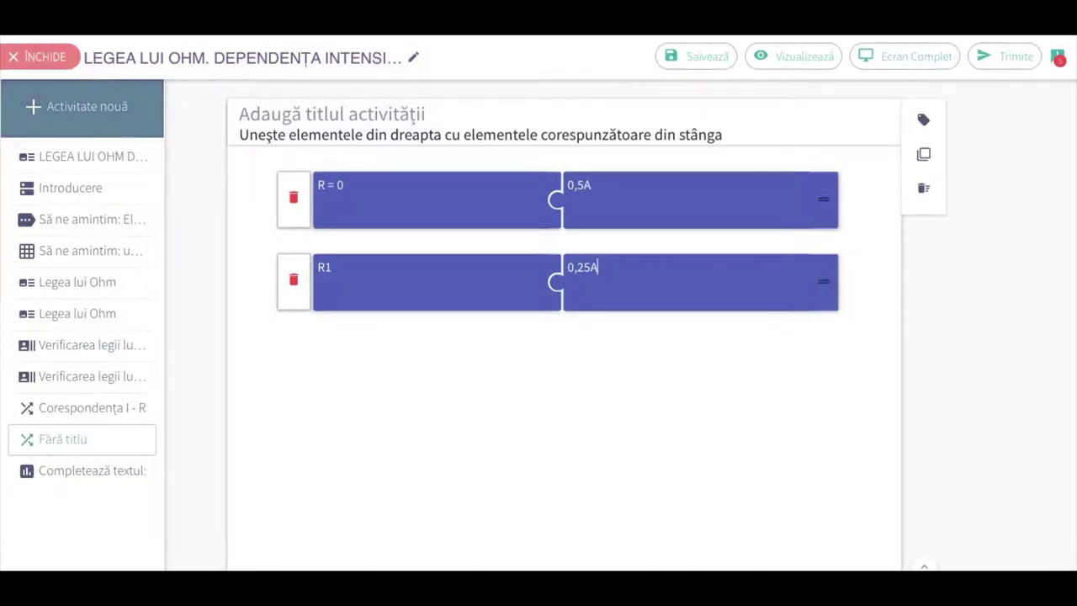
Add a third matching pair with "R2" and its answer "0,1"
key("Return")
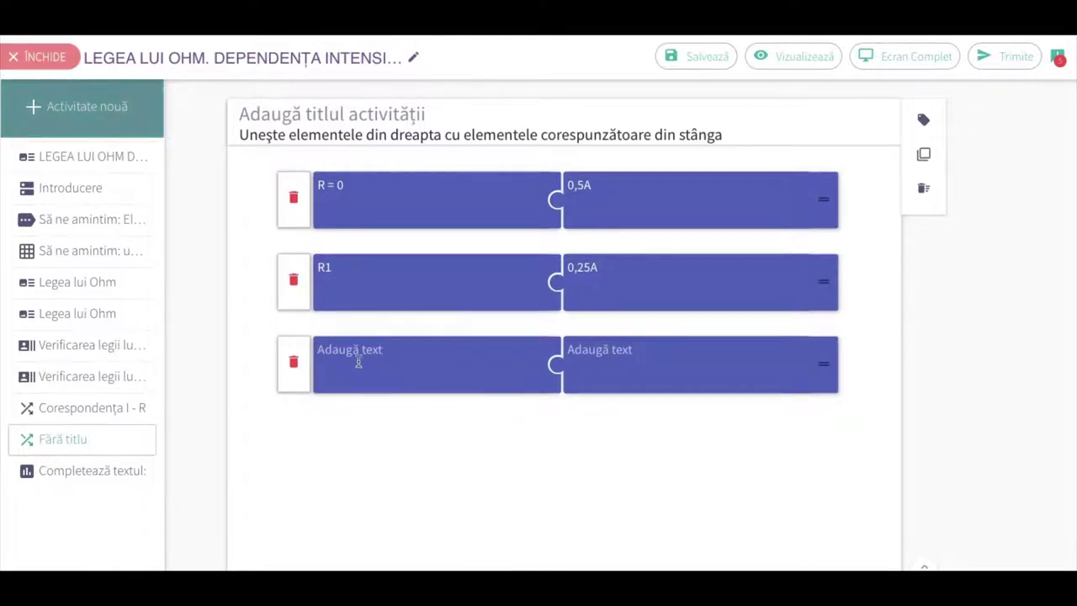
type("R2")
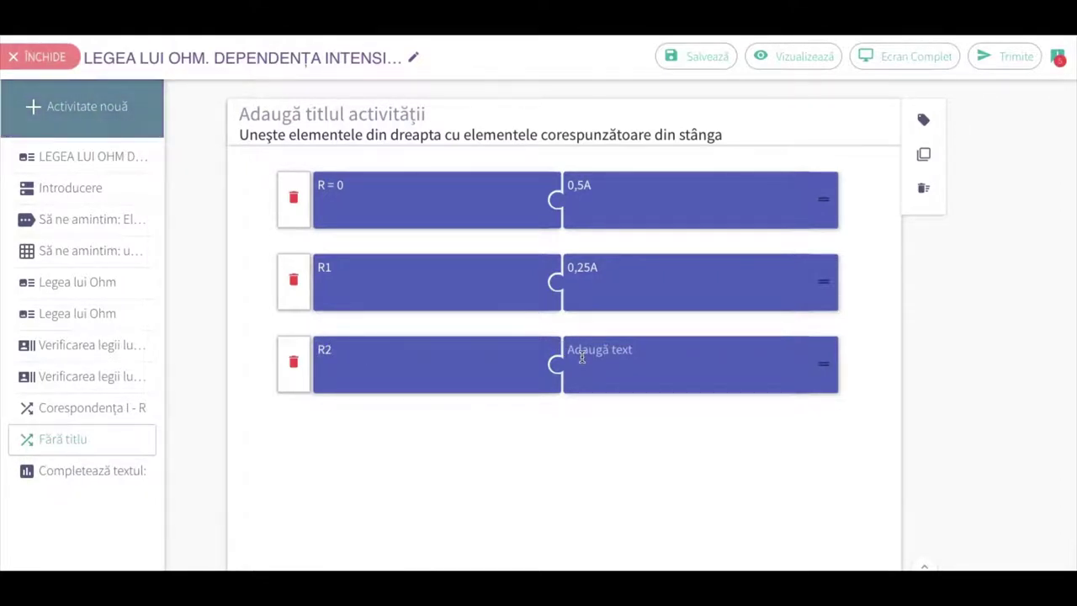
type("0,")
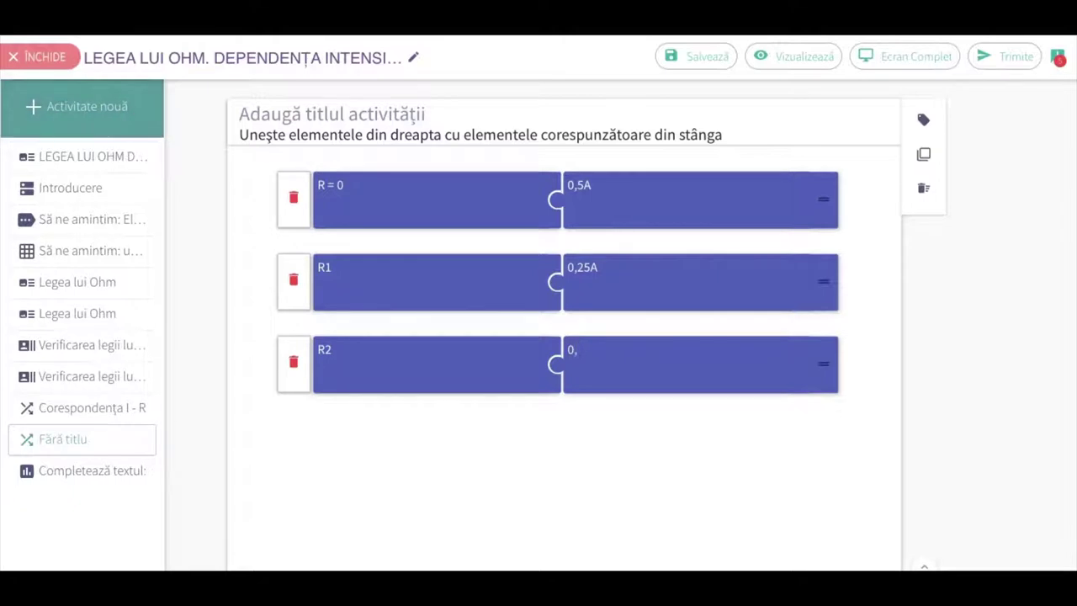
type("2")
key("BackSpace")
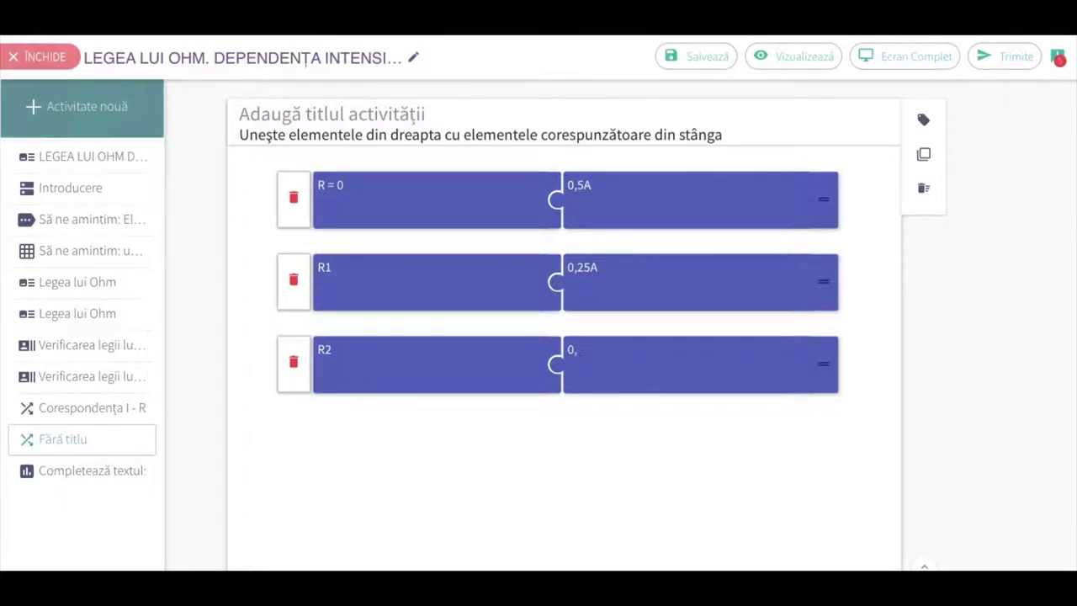
type("1")
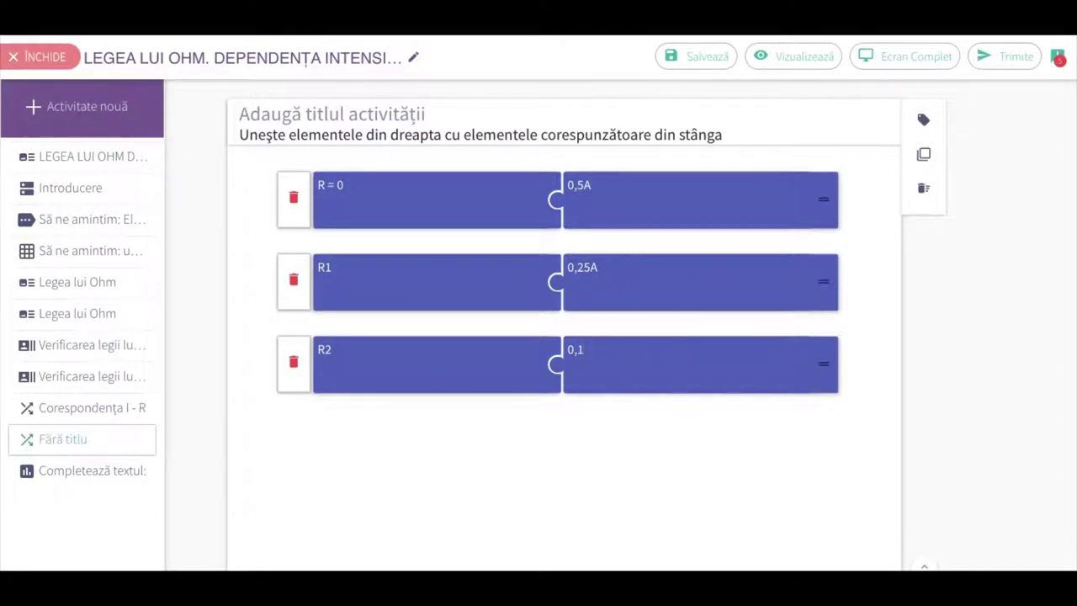
Add a fourth matching pair with "R3" and its answer "0,05A"
key("Return")
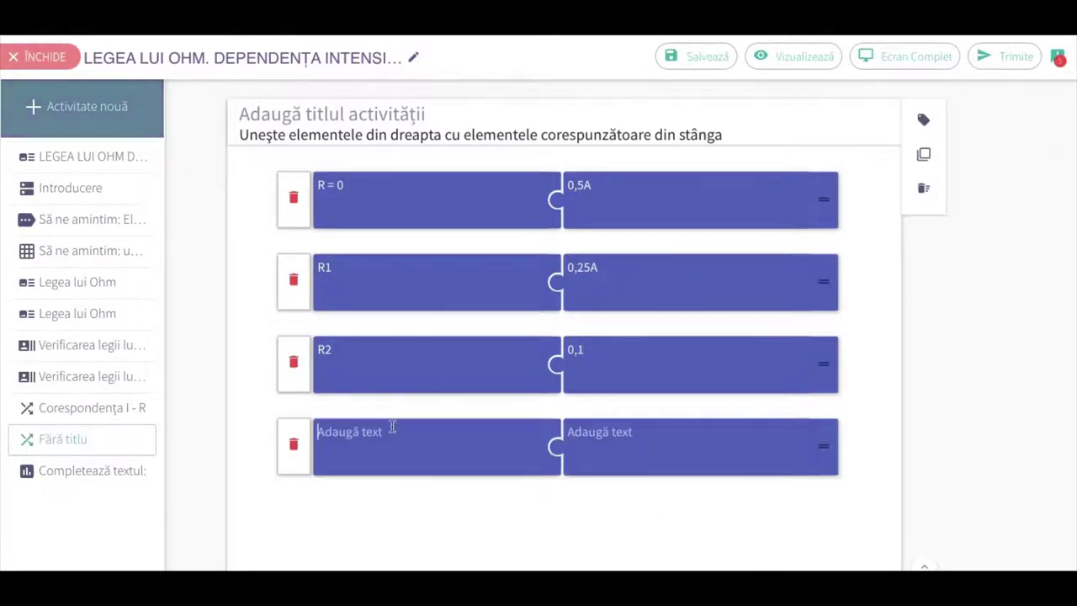
type("R3")
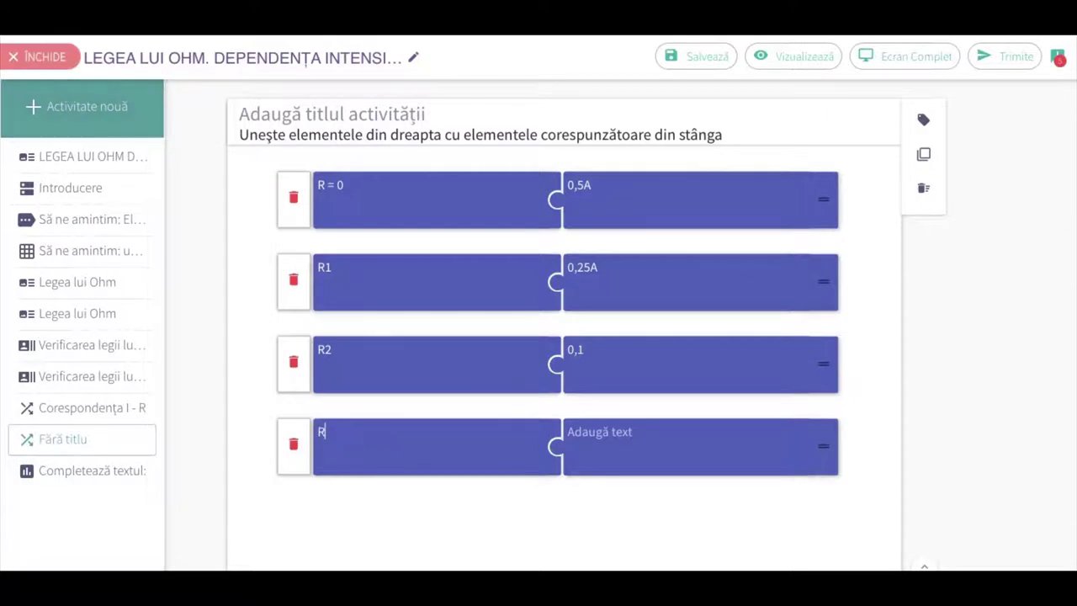
left_click(580, 434)
type("0,0")
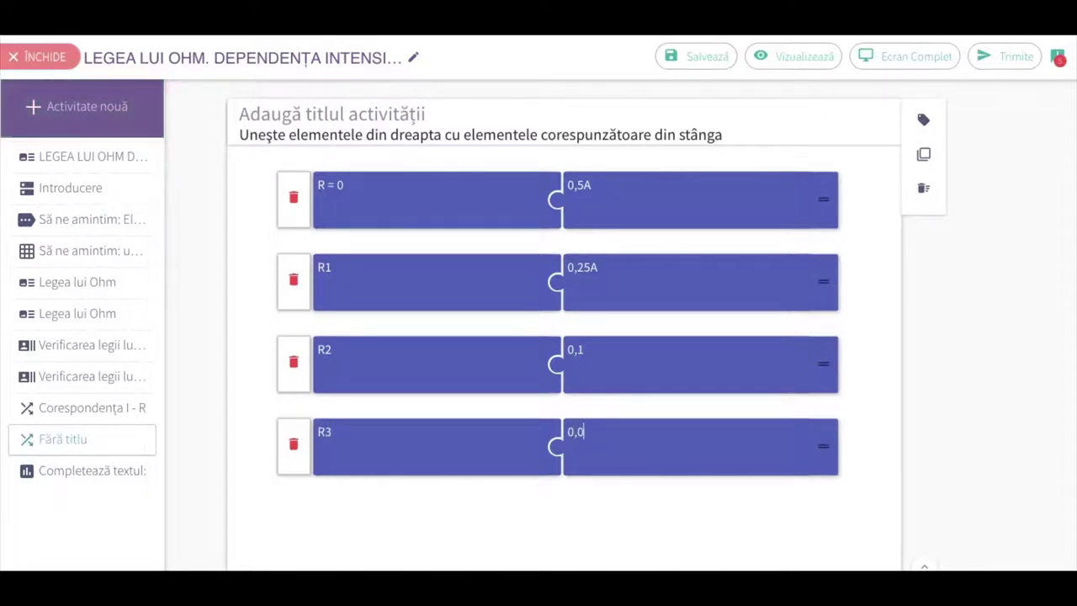
type("5A")
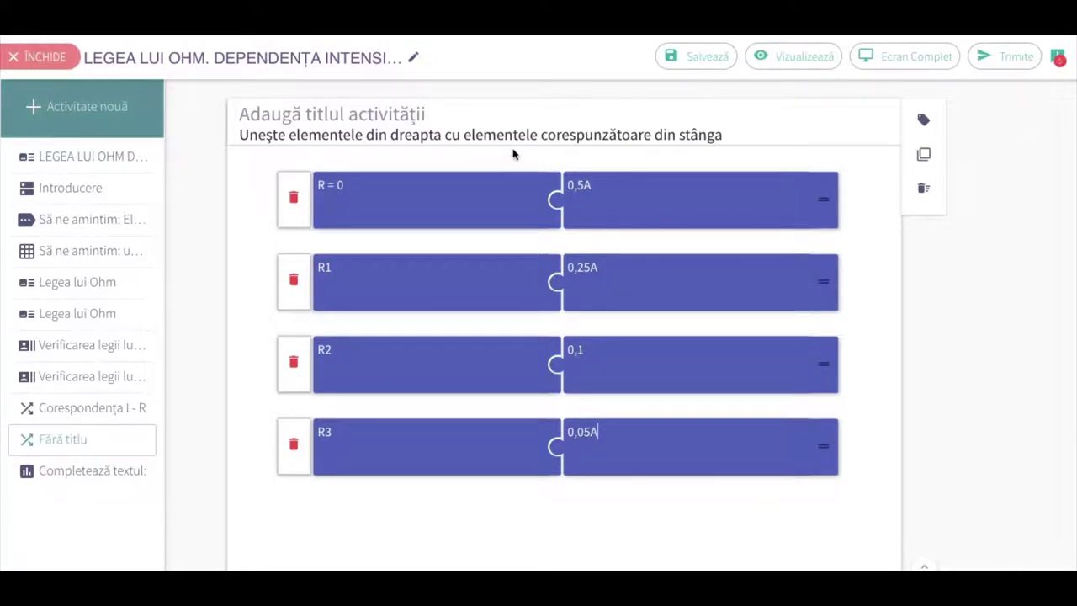
Title the new activity "Corespondența I - R"
left_click(436, 114)
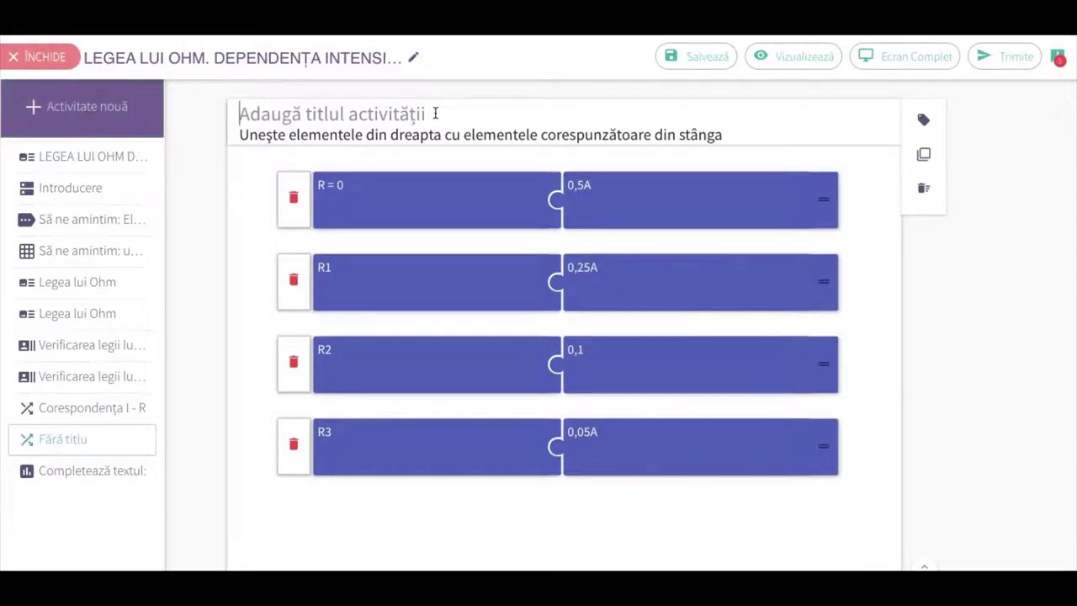
type("Co")
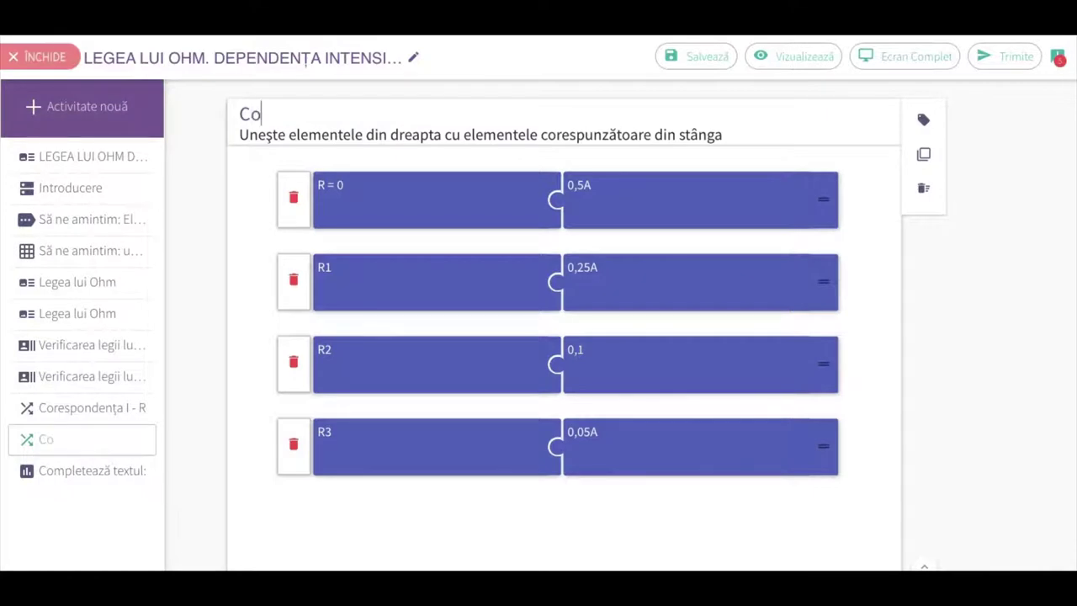
type("respon")
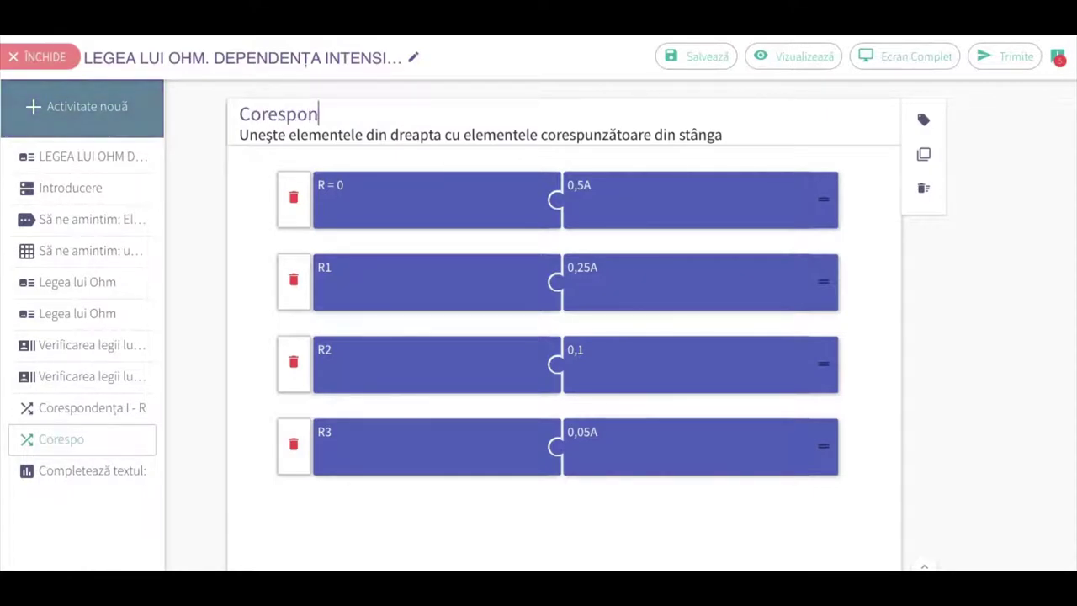
type("dența ")
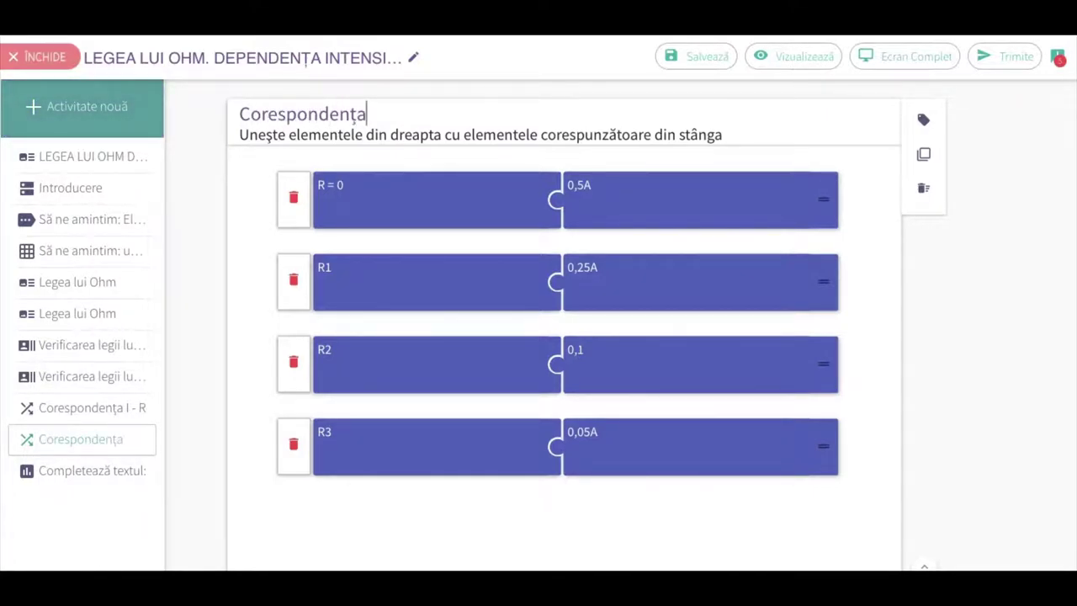
type("i")
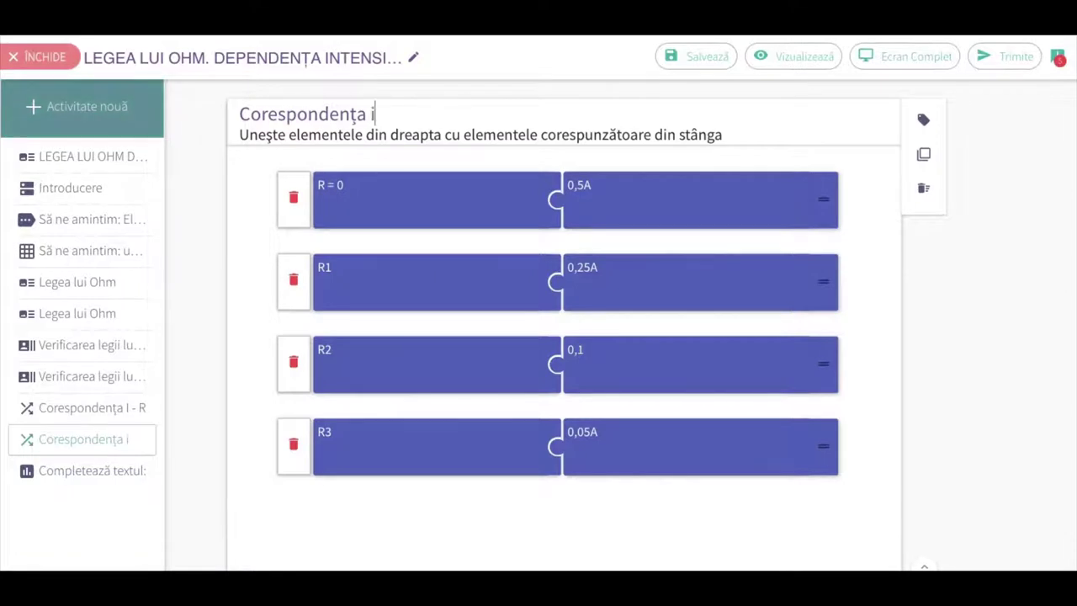
type(" -R")
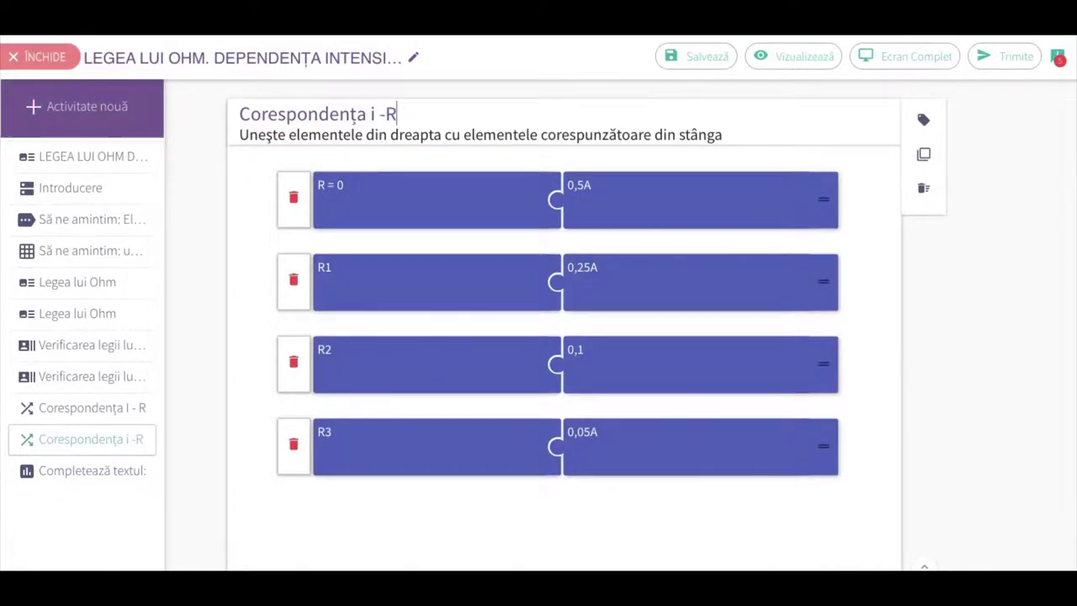
left_click(376, 115)
key("BackSpace")
type("I")
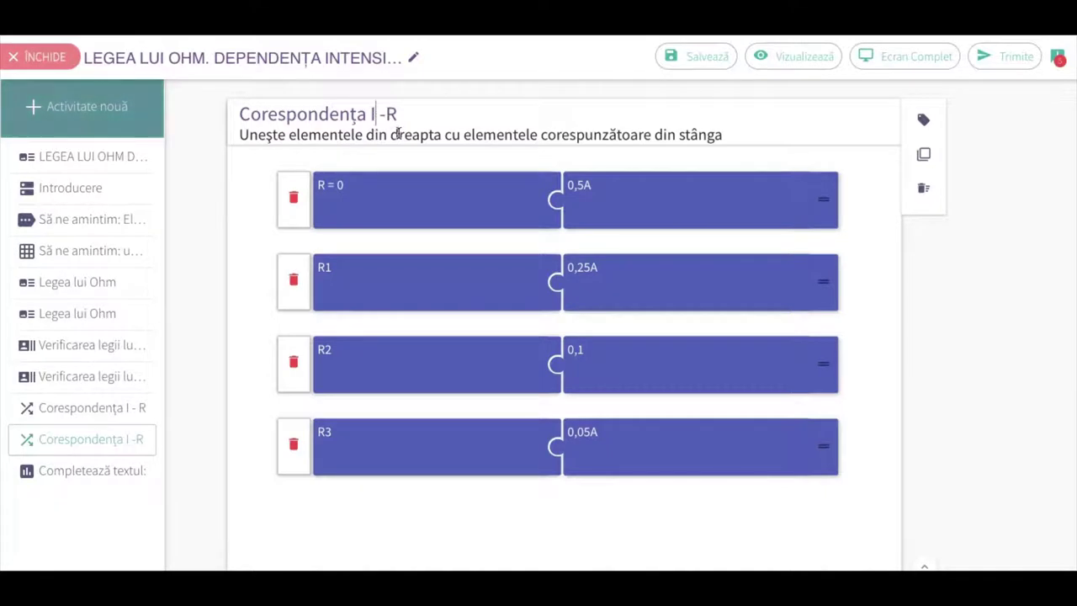
left_click(385, 115)
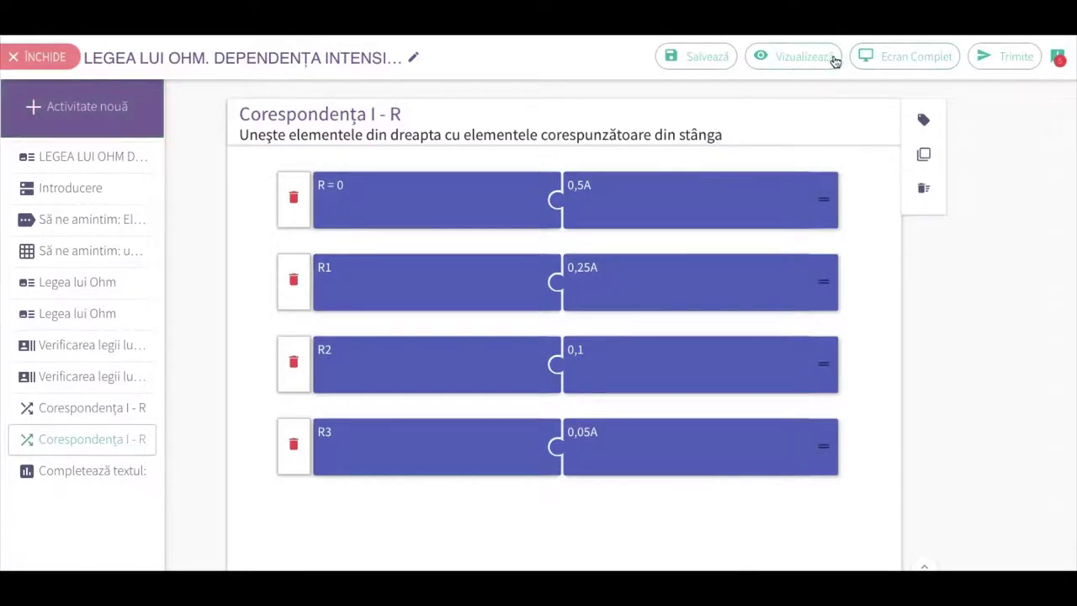
Preview the matching activity and solve it, matching R = 0 with 0,5A, R1 with 0,25A, and the remaining values with R2 and R3
left_click(791, 59)
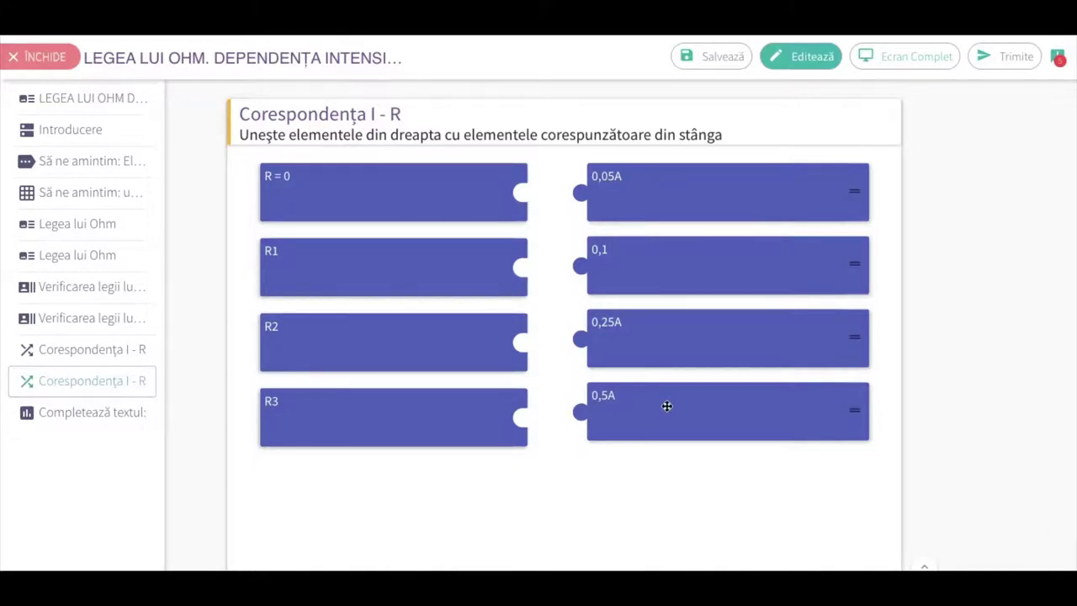
left_click_drag(667, 406, 630, 197)
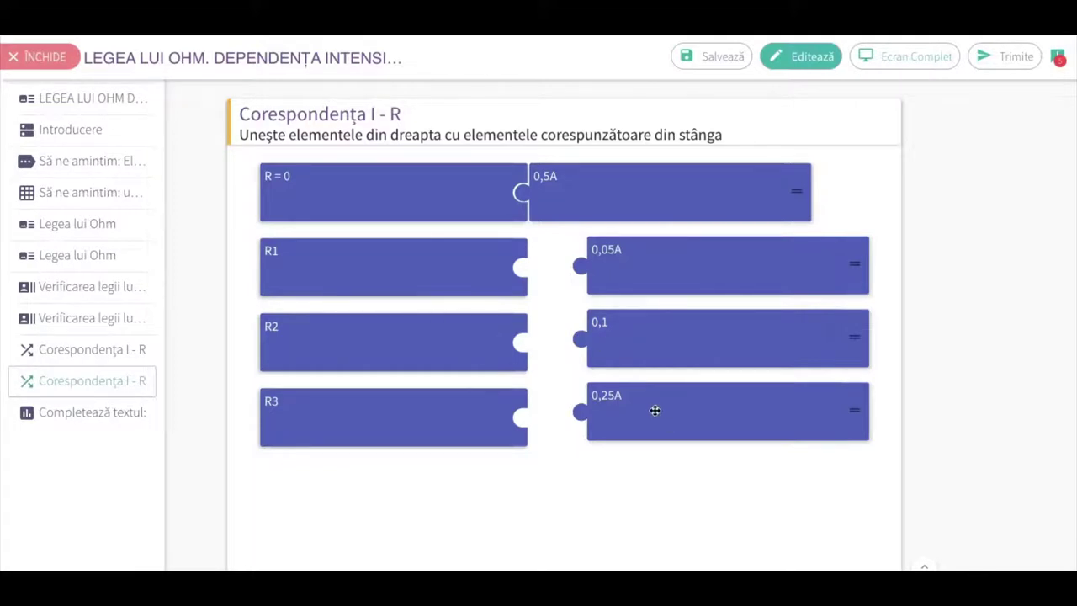
left_click_drag(654, 411, 615, 264)
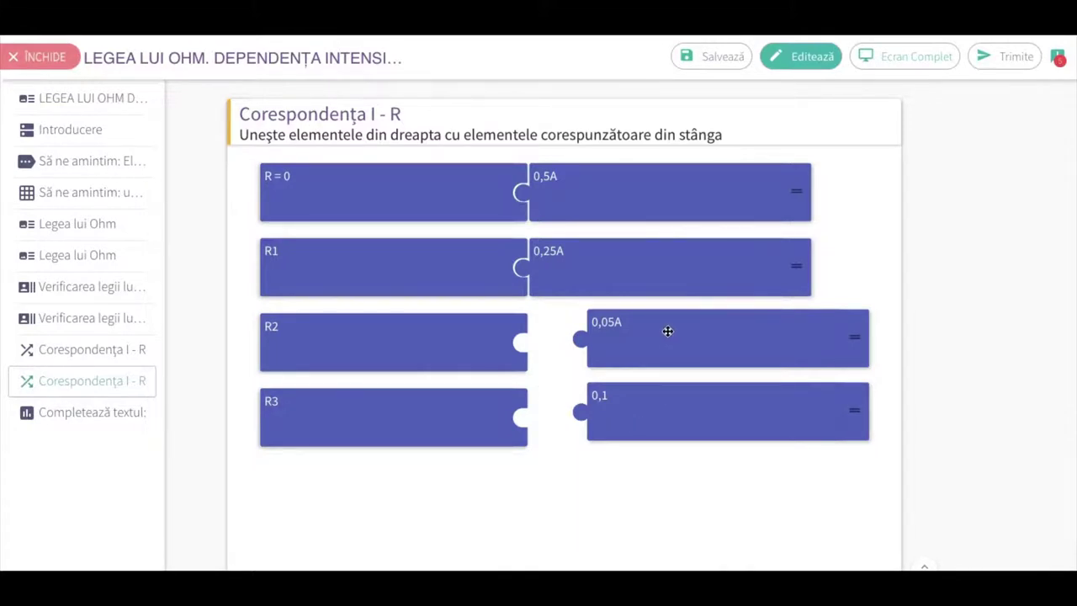
left_click_drag(668, 331, 611, 334)
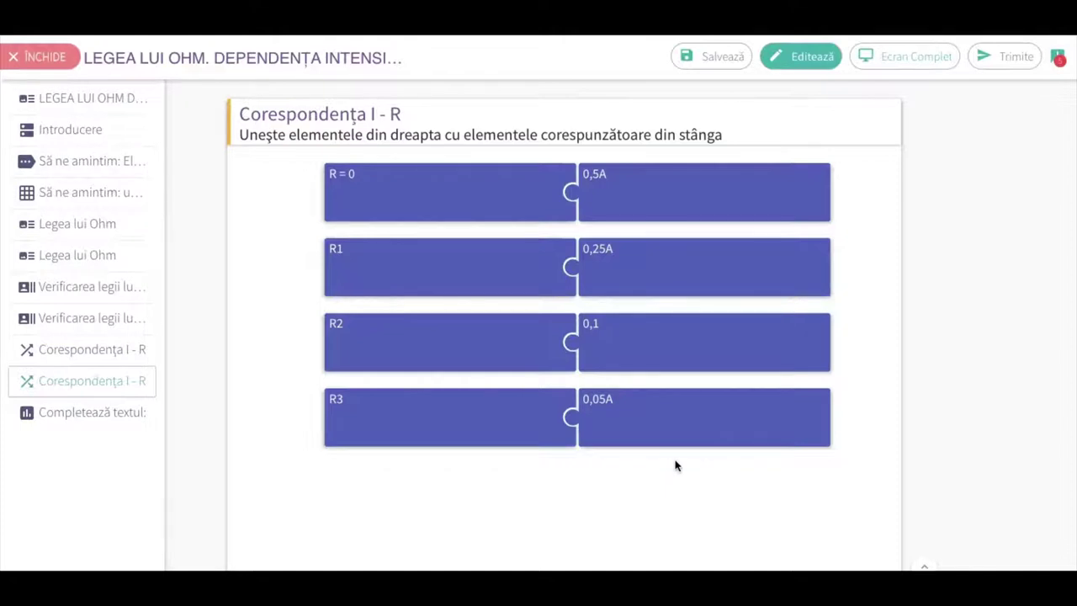
View the existing "Completează textul:" activity in preview, then return it to edit mode
left_click(81, 416)
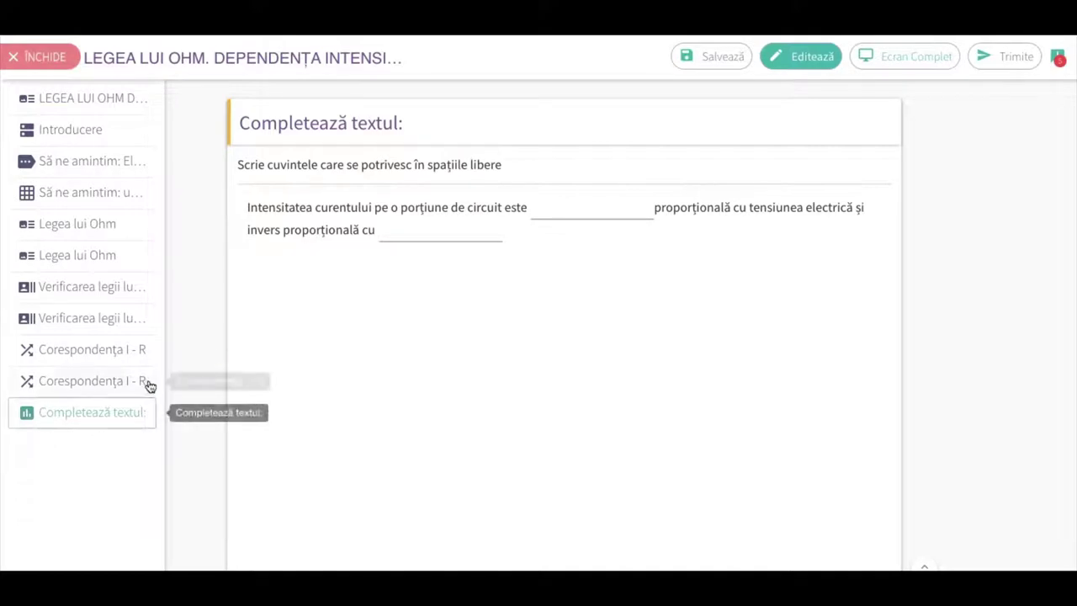
left_click(814, 58)
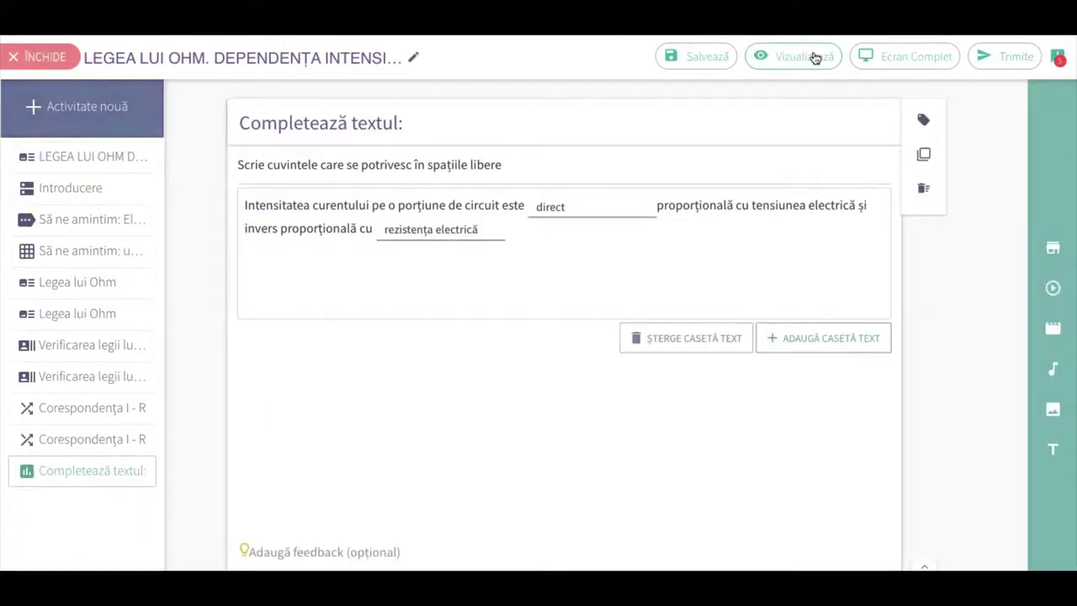
Add a new Evaluare sumativă activity to the lesson and title it "Completează textul"
left_click(87, 121)
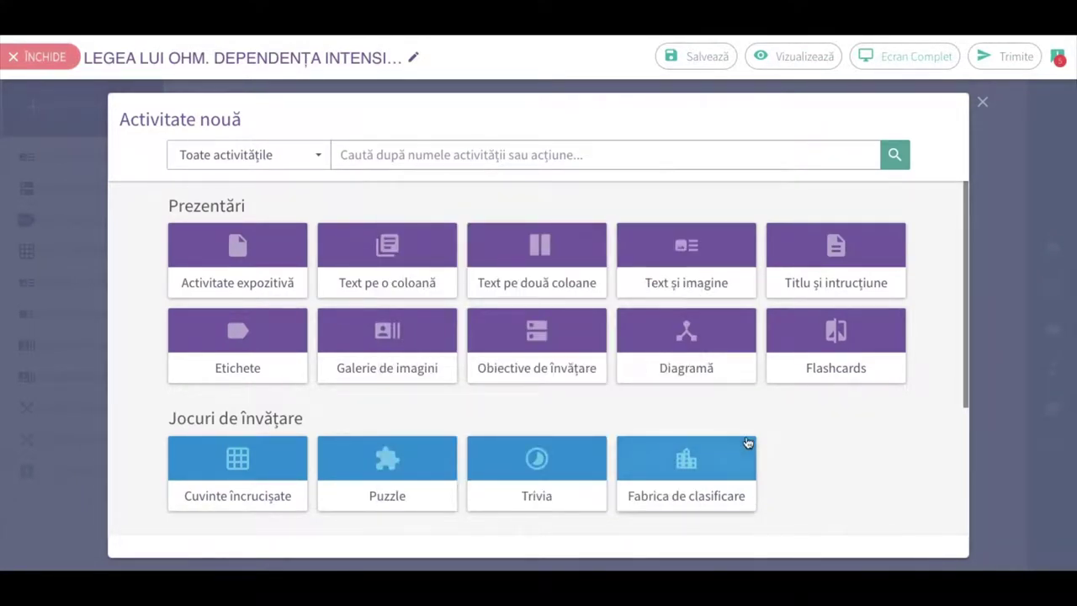
scroll(747, 443, "down", 3)
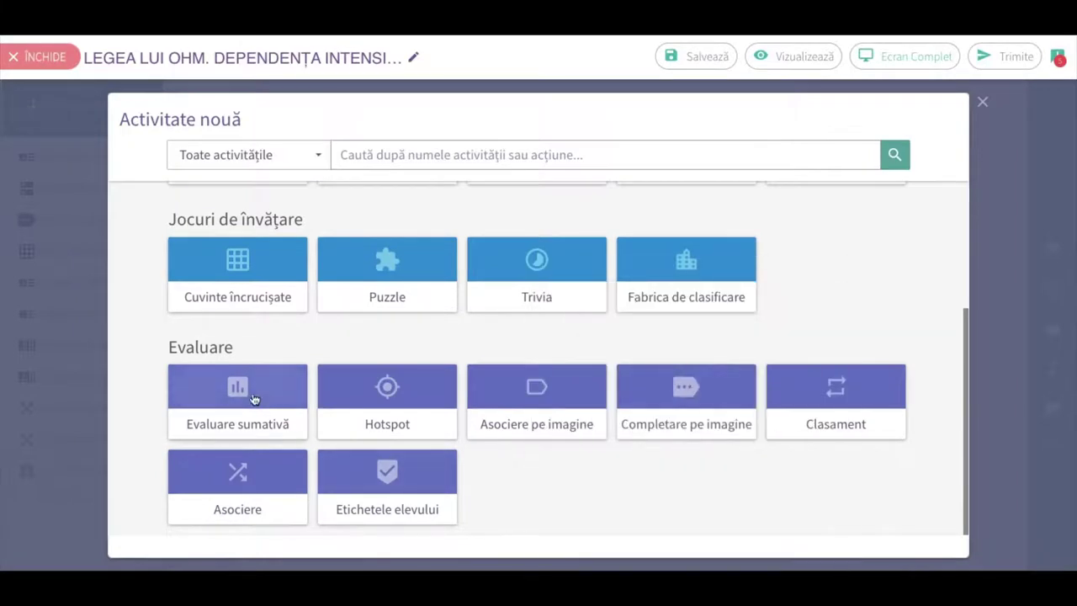
left_click(240, 394)
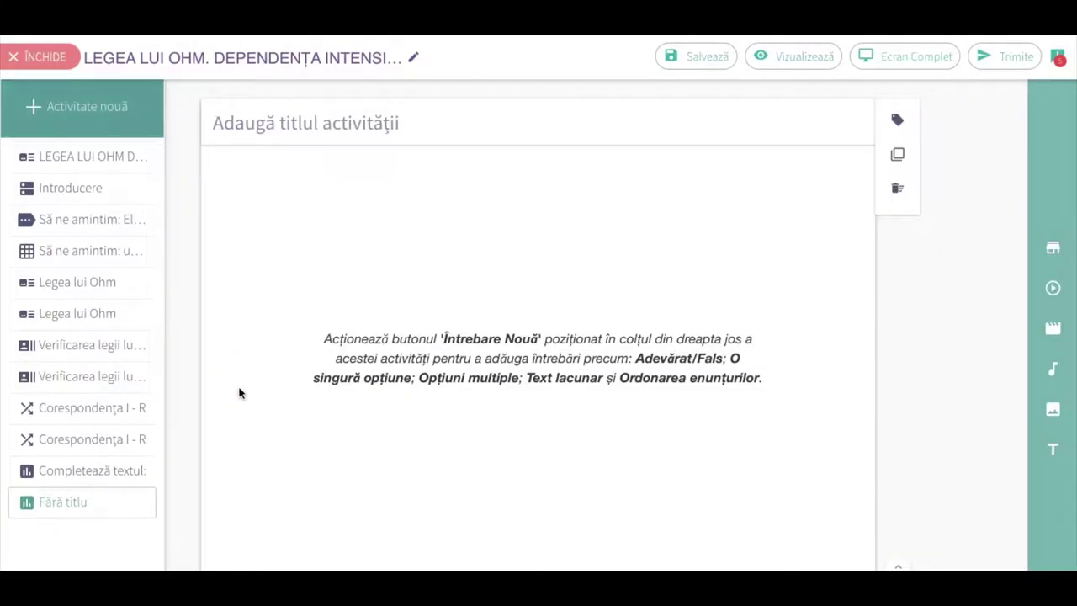
left_click(244, 127)
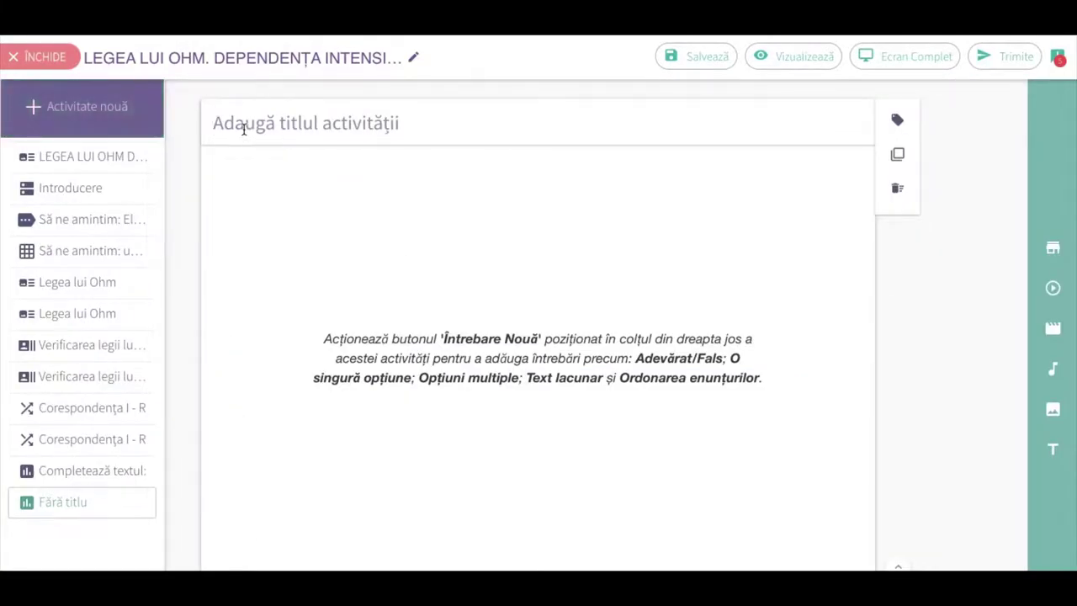
type("Compl")
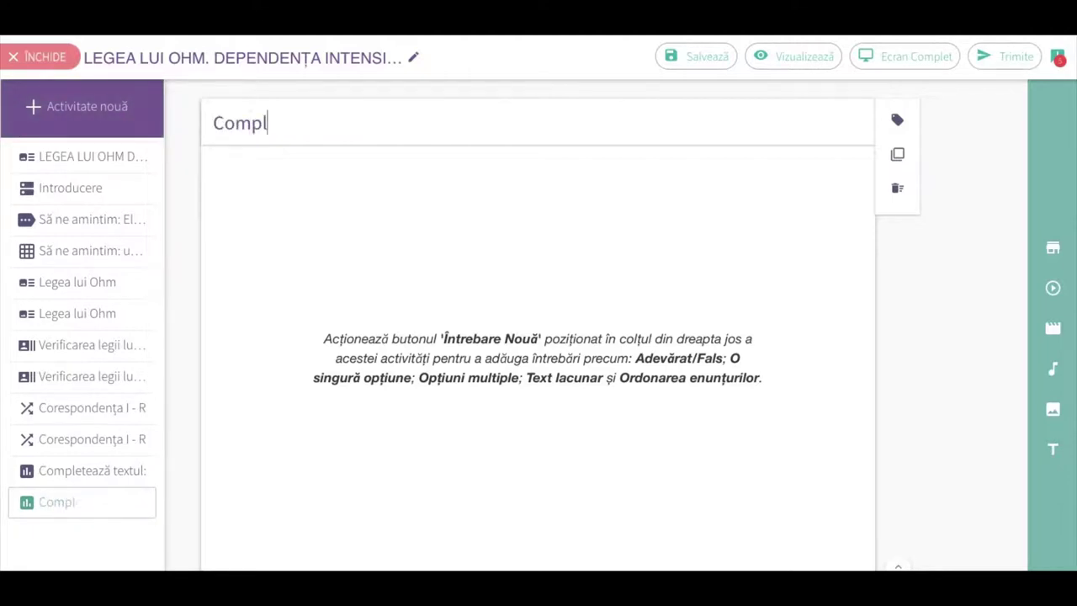
type("etează ")
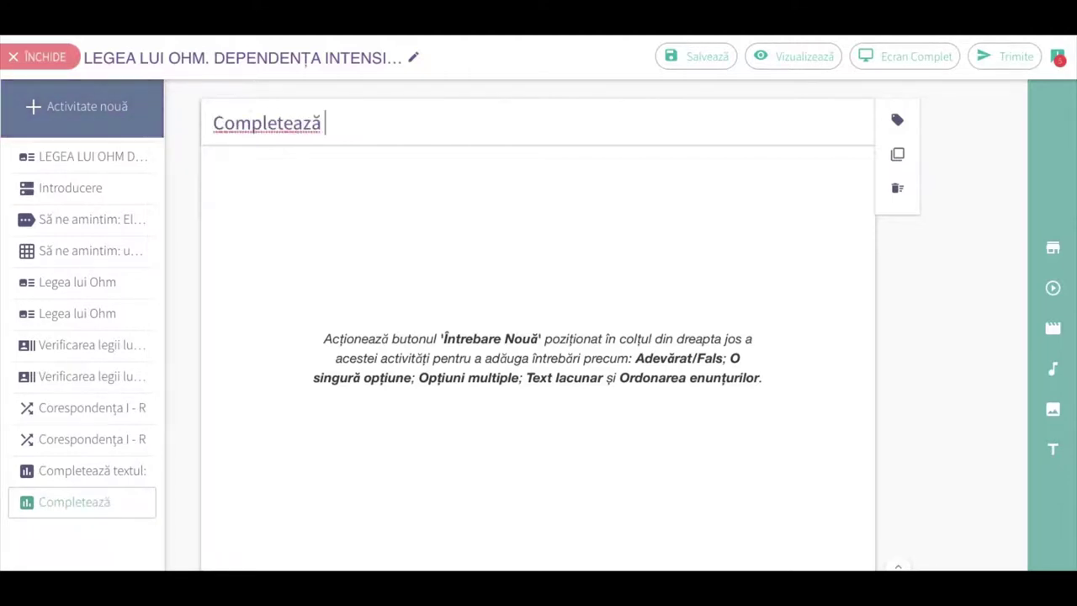
type("textul")
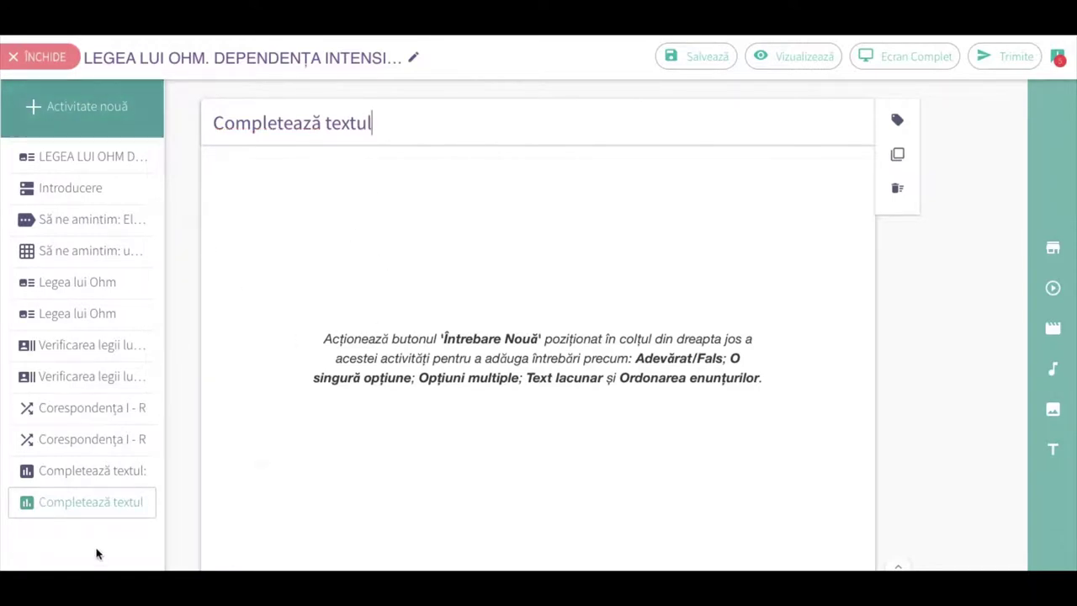
Copy the complete current-intensity sentence, including its answers, from the existing "Completează textul:" activity
left_click(92, 475)
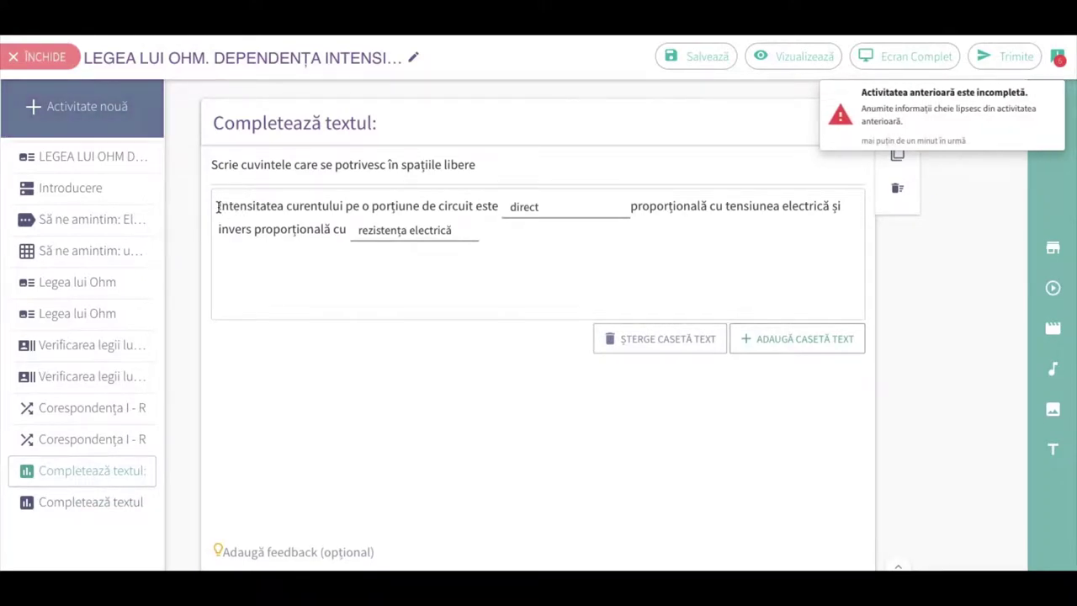
left_click_drag(217, 205, 502, 224)
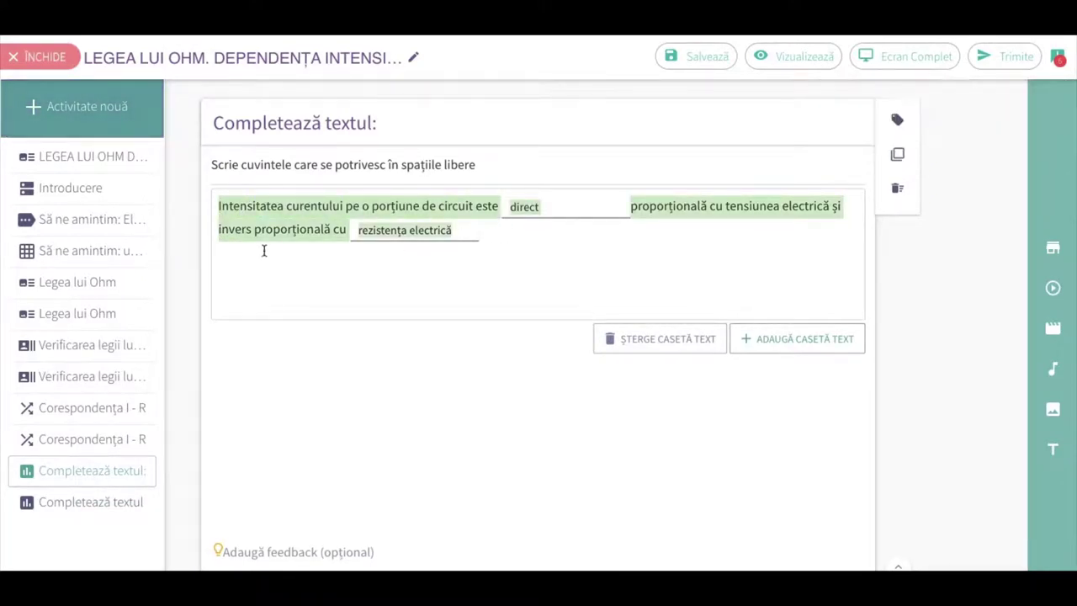
right_click(277, 223)
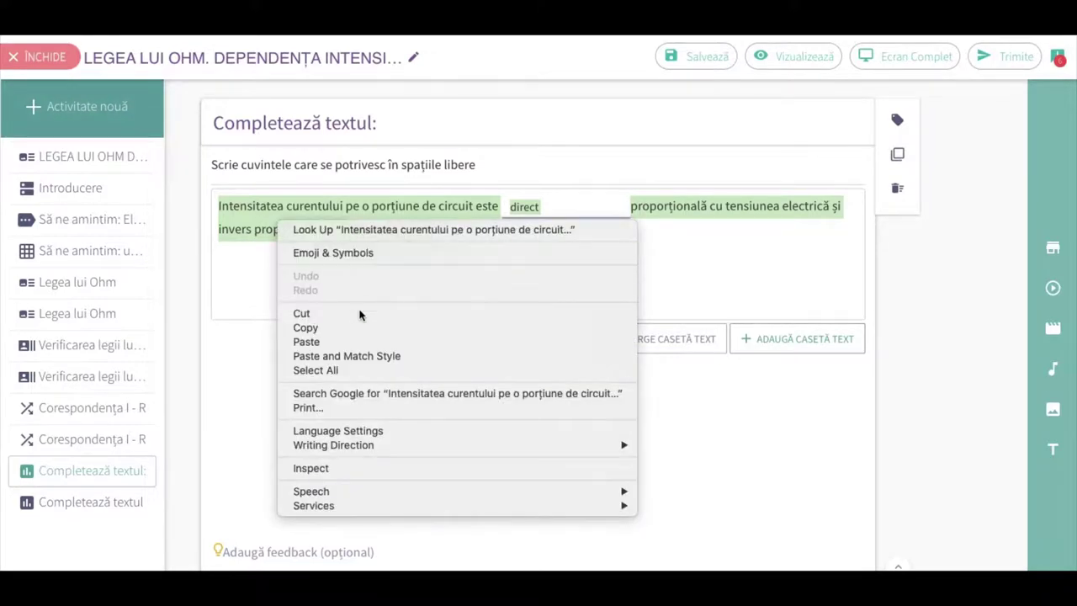
left_click(321, 329)
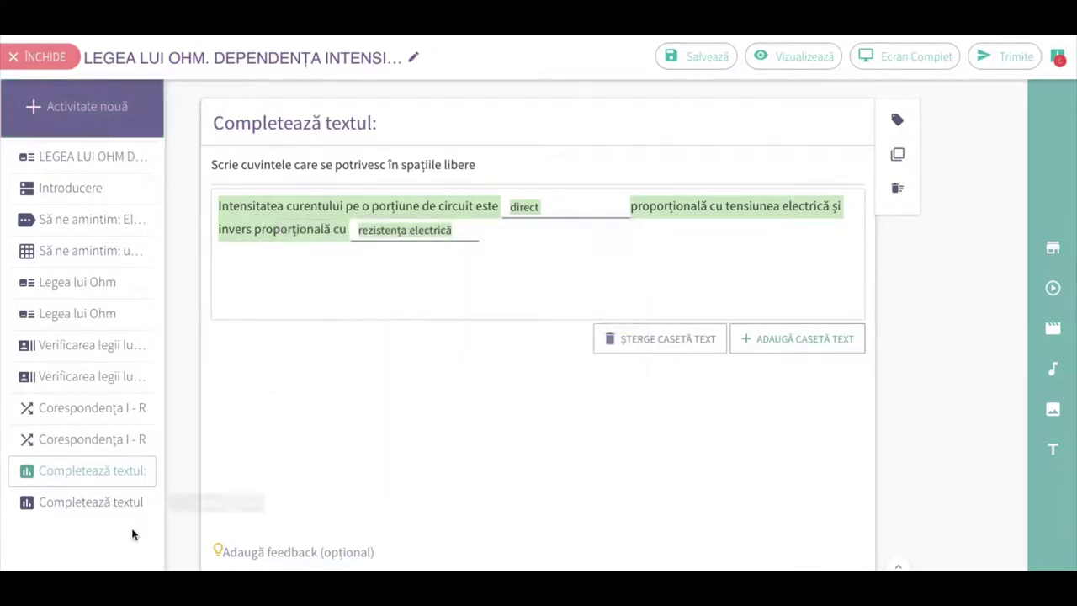
Add a Text lacunar question to the new "Completează textul" activity and paste the copied sentence into its text area
left_click(91, 507)
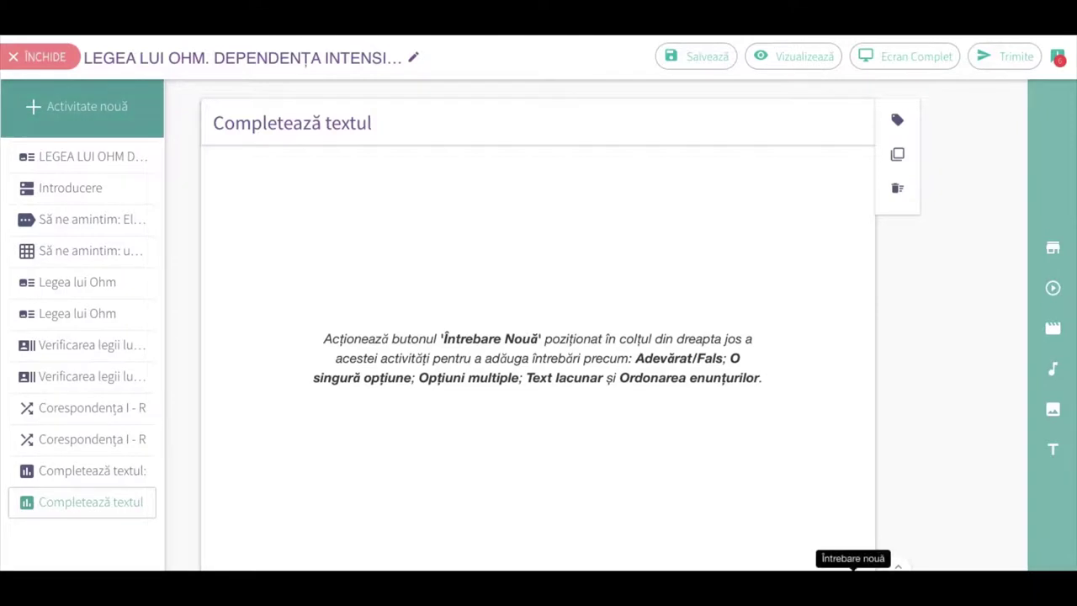
left_click(854, 569)
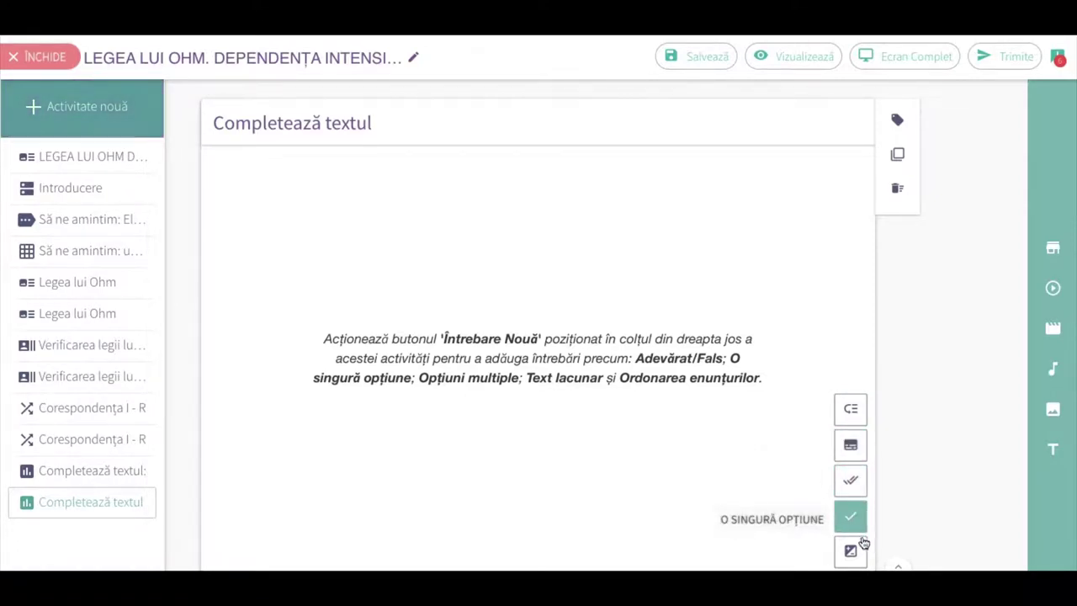
left_click(852, 446)
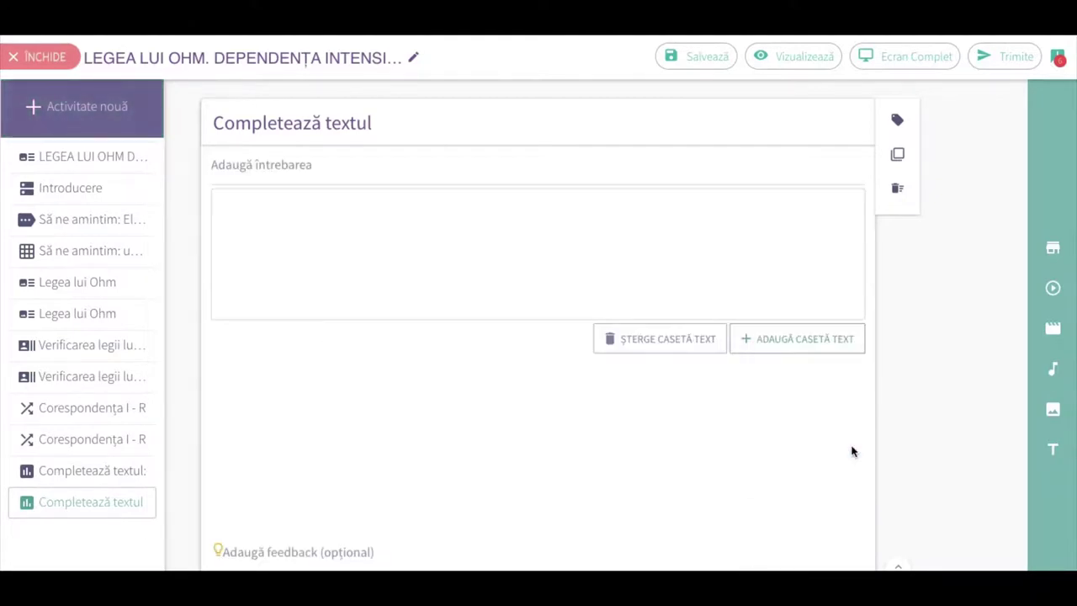
right_click(229, 216)
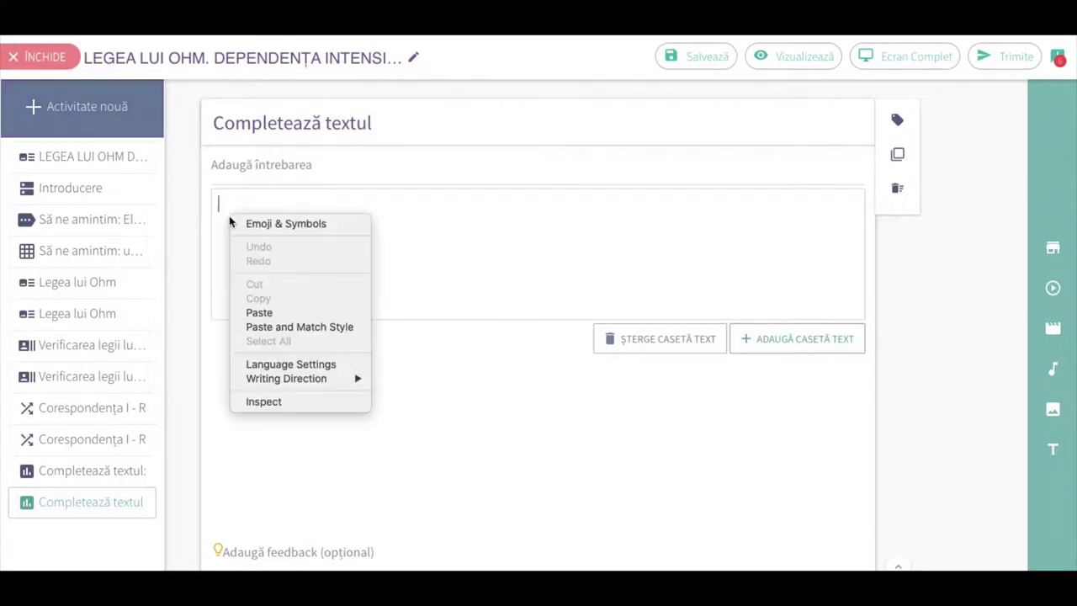
left_click(259, 312)
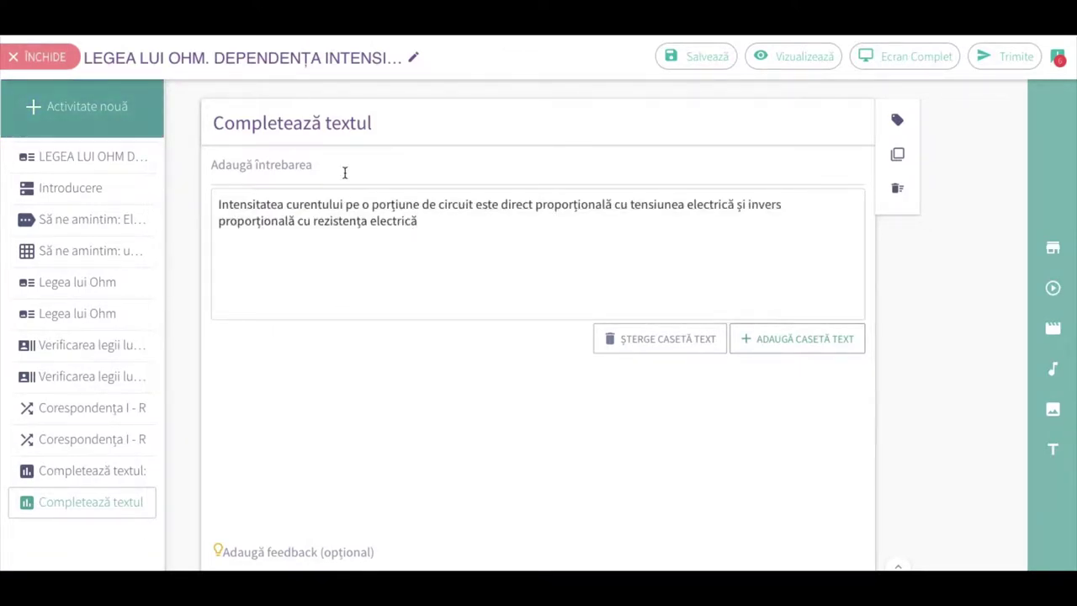
Enter "Inserati cuvintele care lipsesc:" as the question prompt above the pasted sentence
left_click(246, 166)
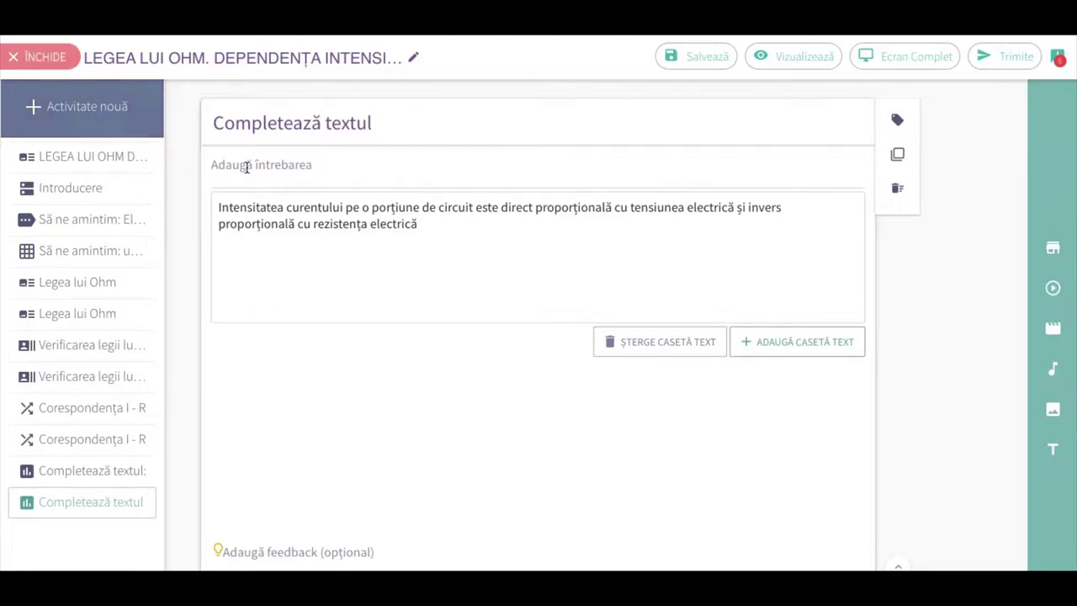
type("Insera")
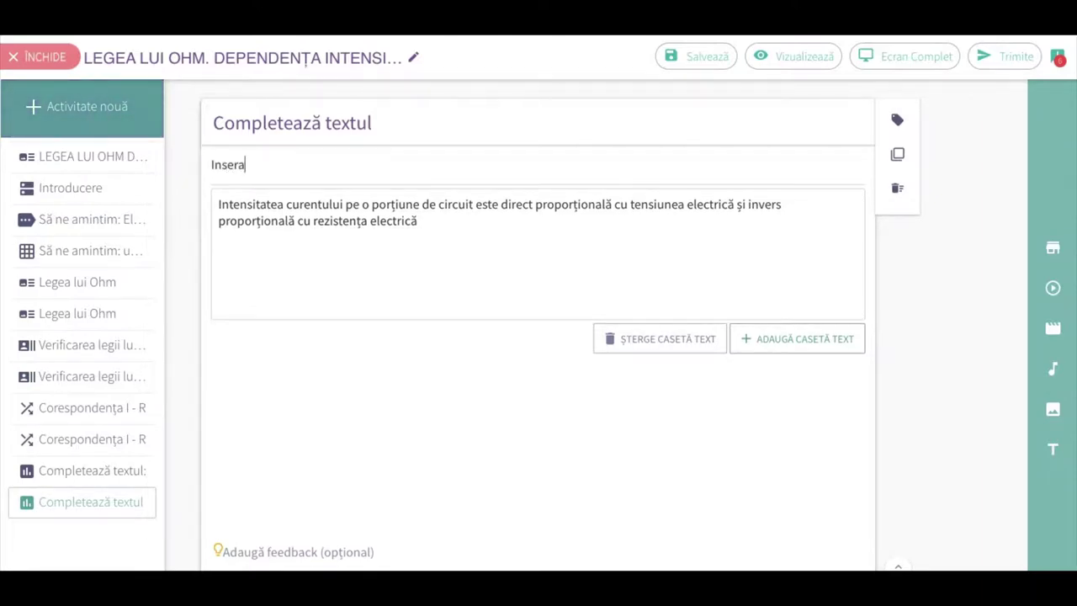
type("ti cuvintele car")
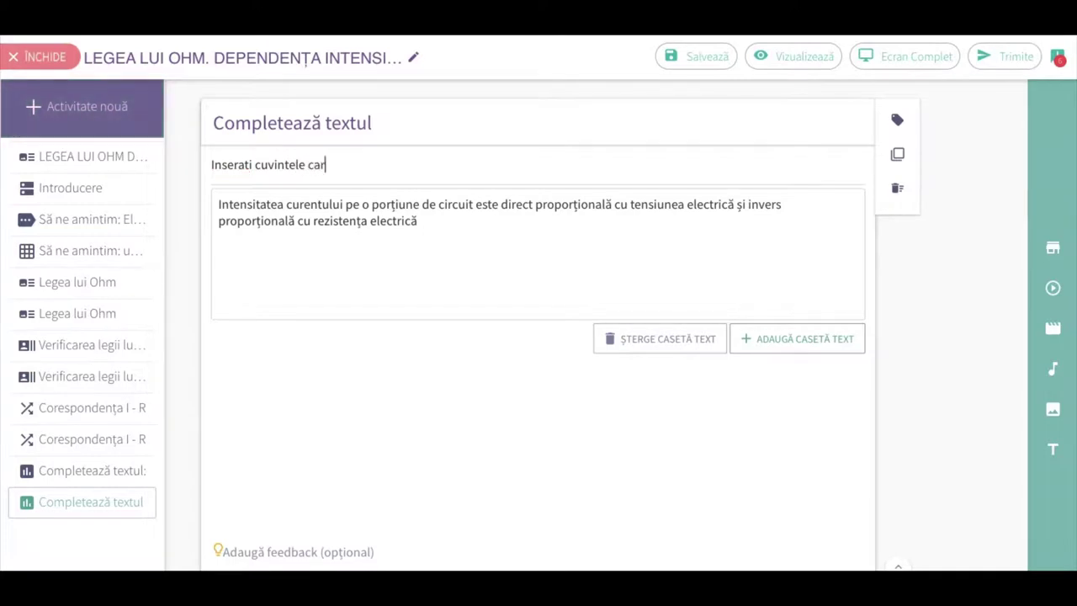
type("e lipses")
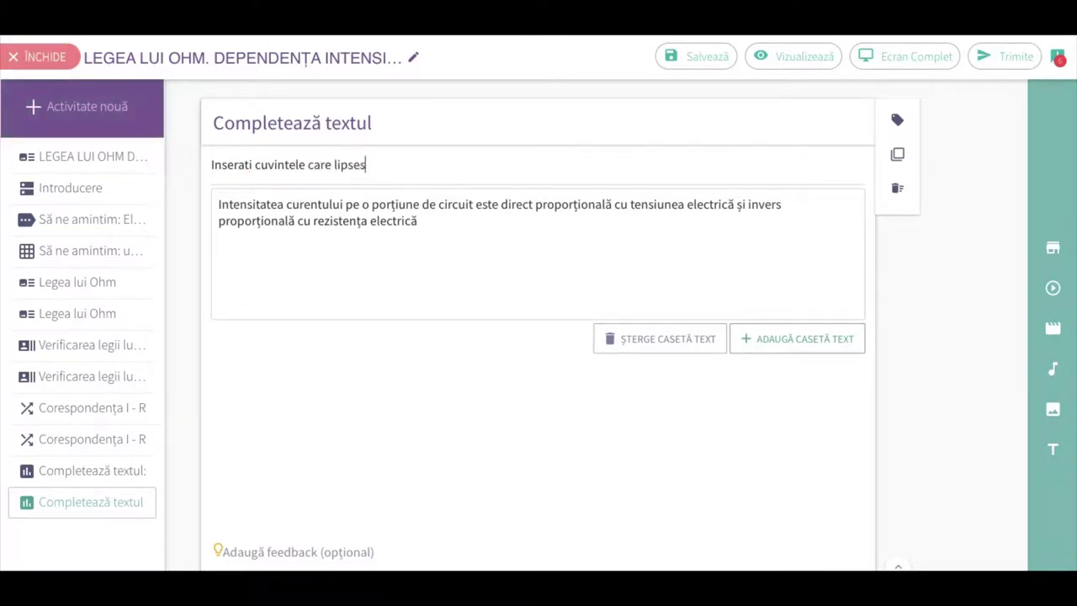
type("c:")
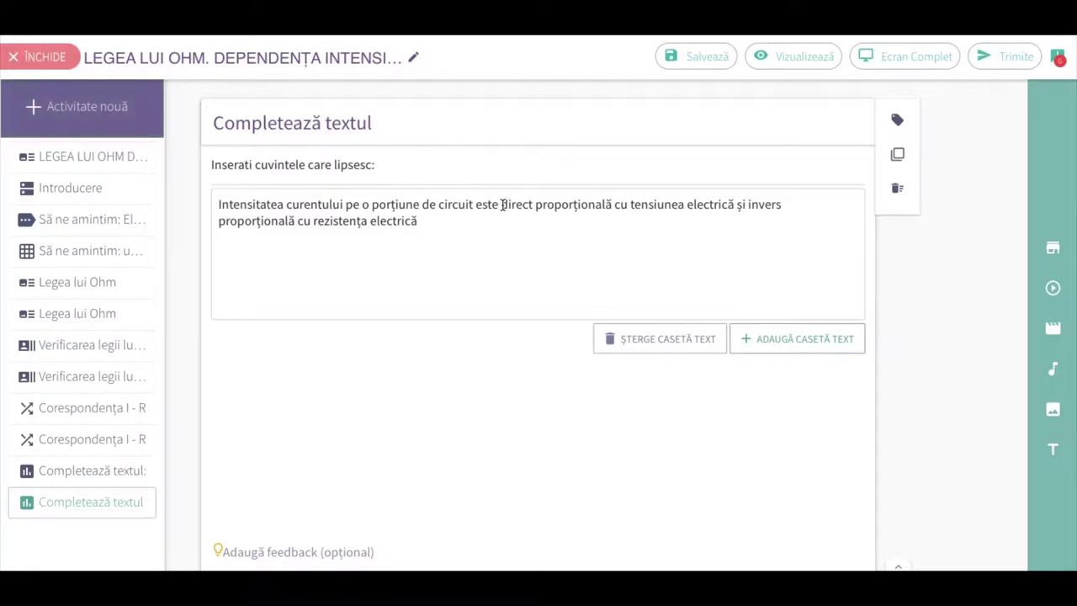
Replace everything after "circuit este" in the pasted sentence with a single empty answer text box
left_click_drag(501, 205, 533, 205)
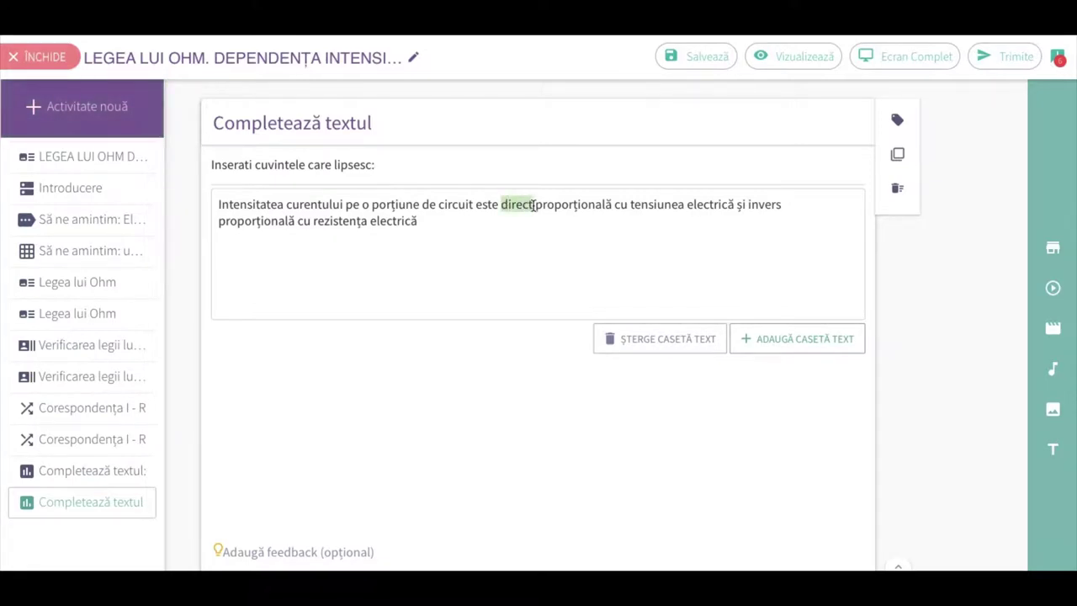
key("BackSpace")
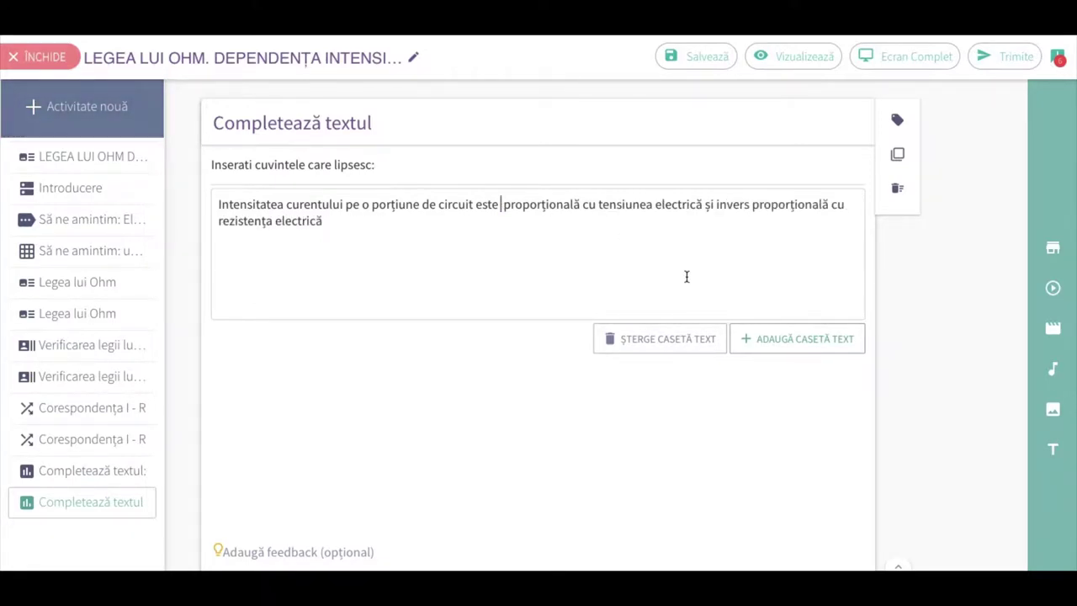
left_click(802, 339)
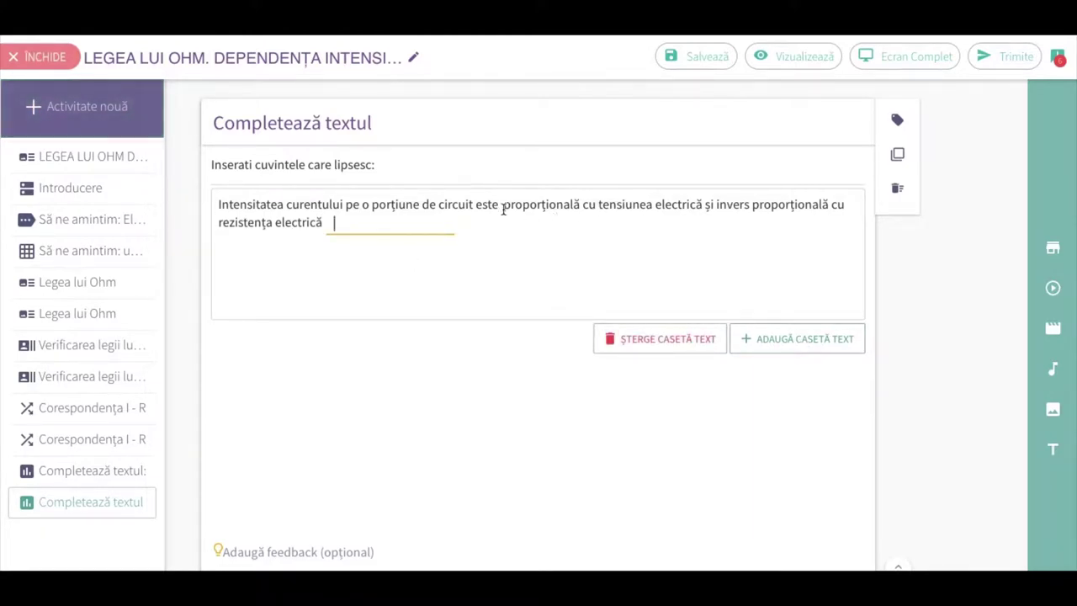
left_click_drag(503, 205, 520, 241)
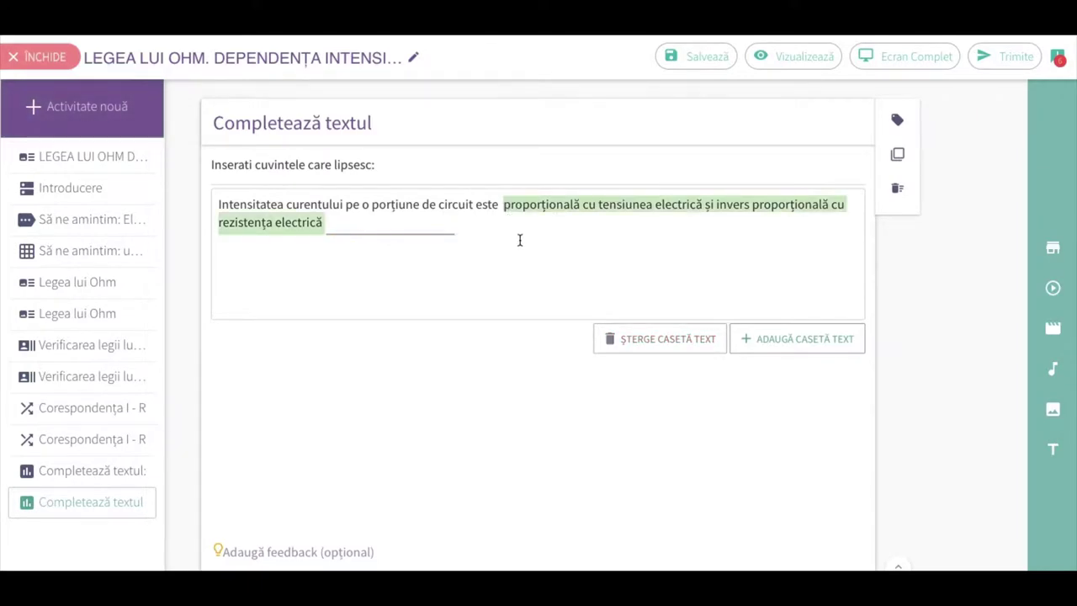
key("BackSpace")
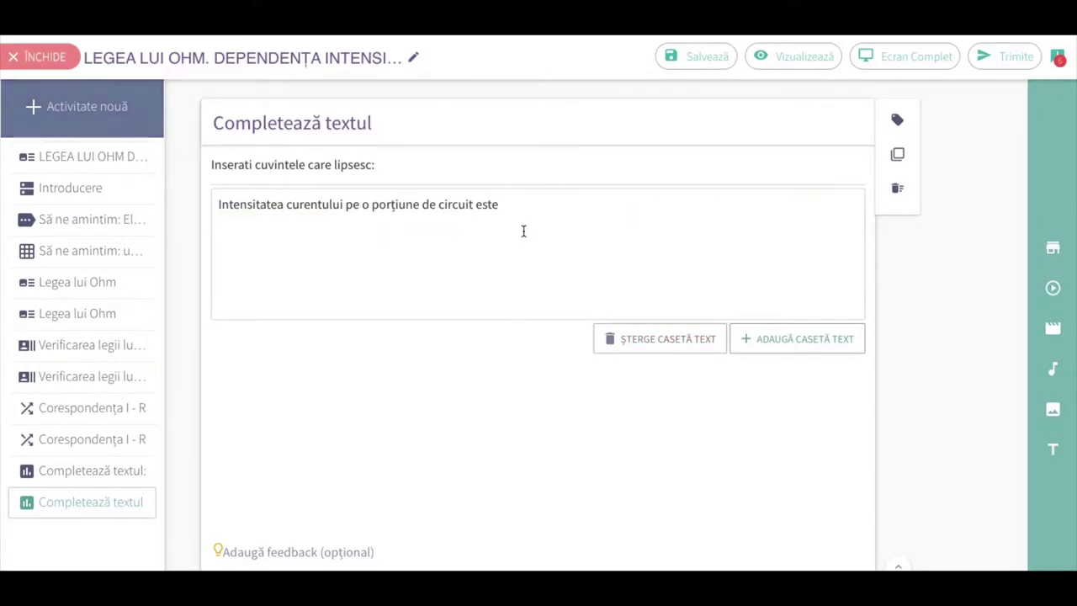
left_click(798, 345)
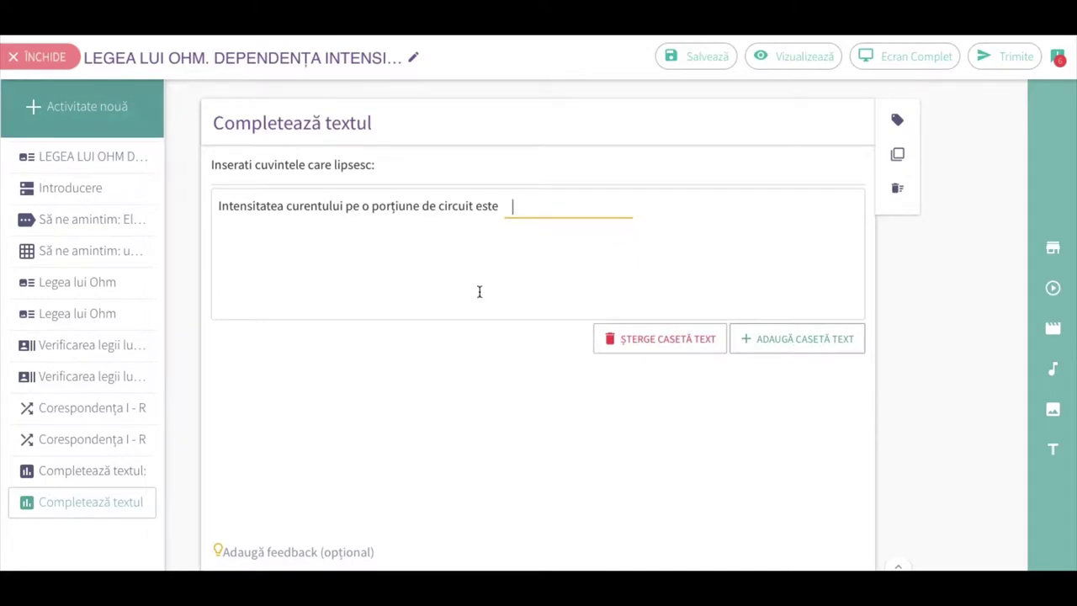
Continue the sentence after the first answer text box with "proportională cu tensiunea electrică"
left_click(642, 213)
type("prop")
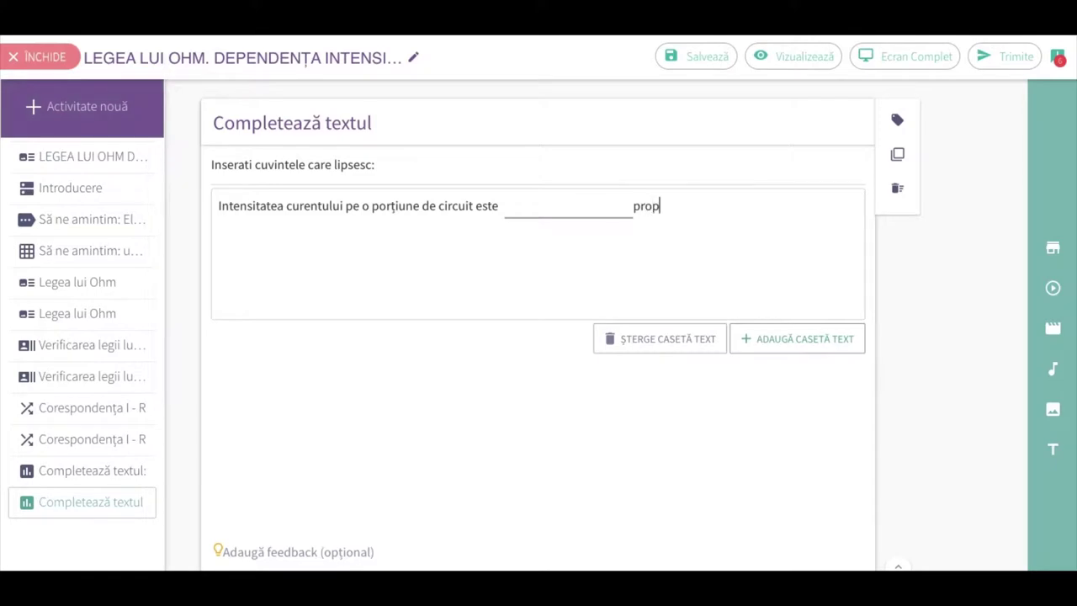
type("ort")
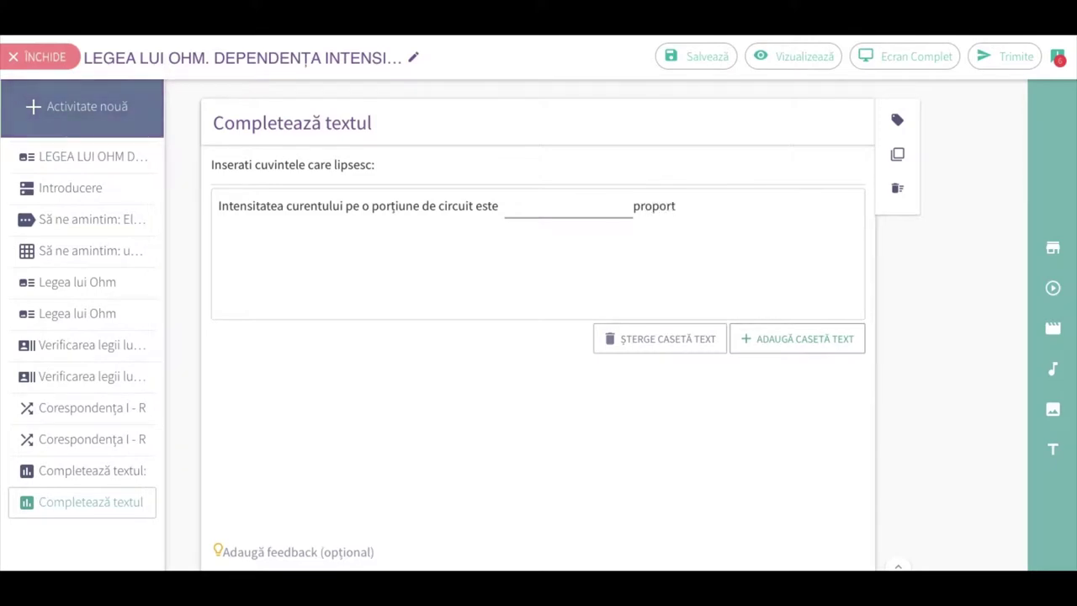
type("ională")
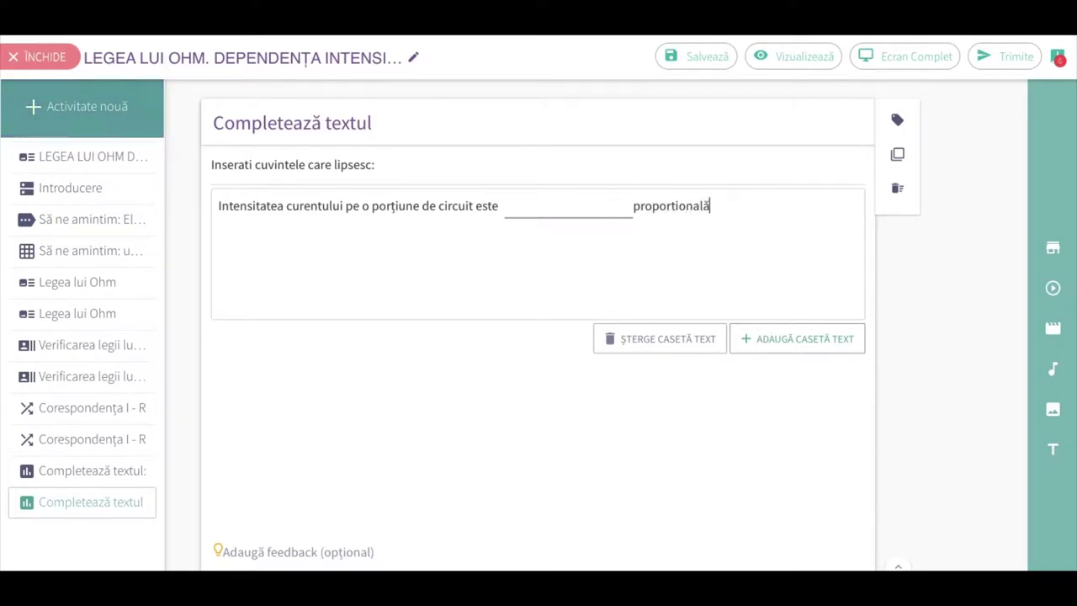
type(" cu in")
key("BackSpace")
key("BackSpace")
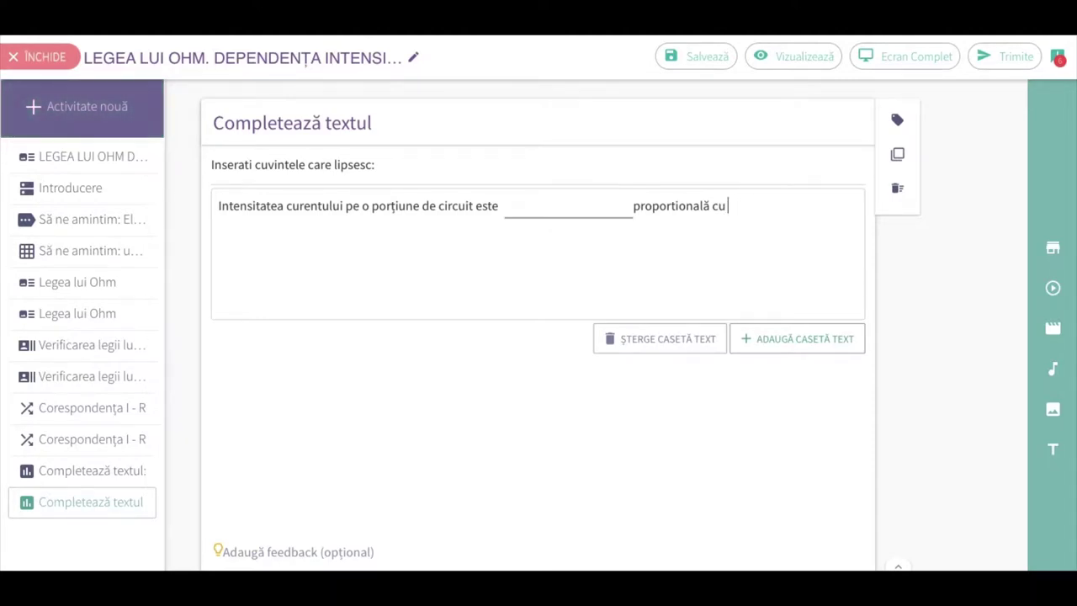
type("tensiu")
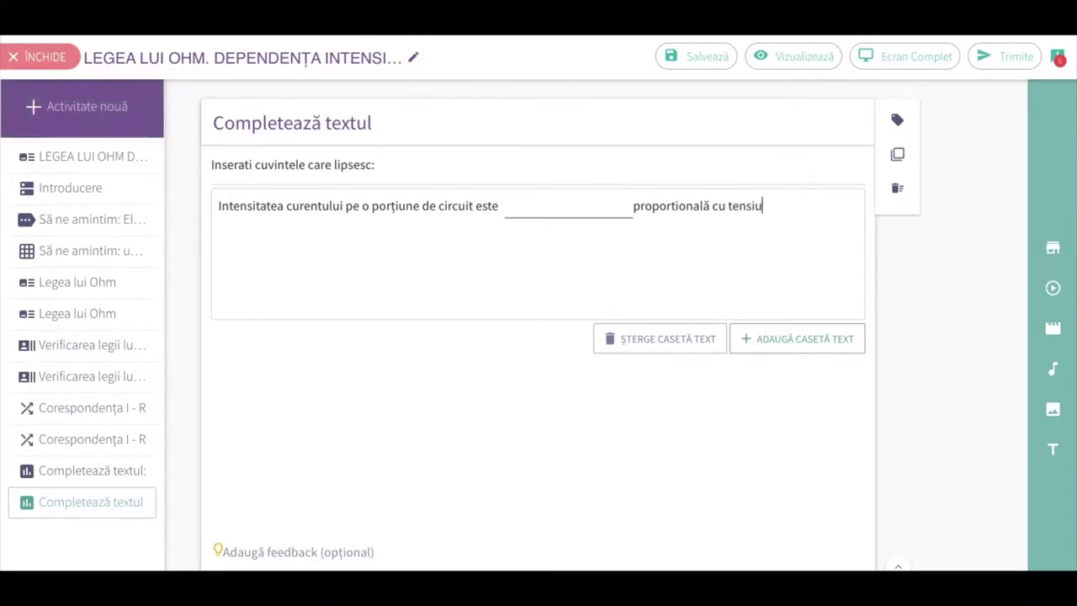
type("nea electrică")
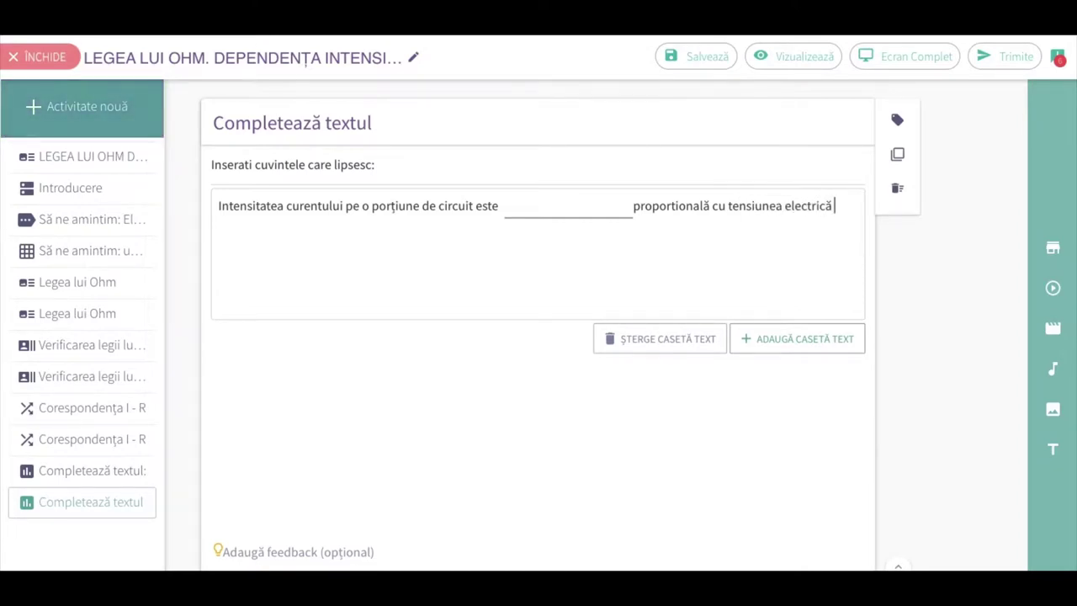
Extend the sentence with "și invers proportională cu" and add a second empty answer text box at its end
type(" și invers pr")
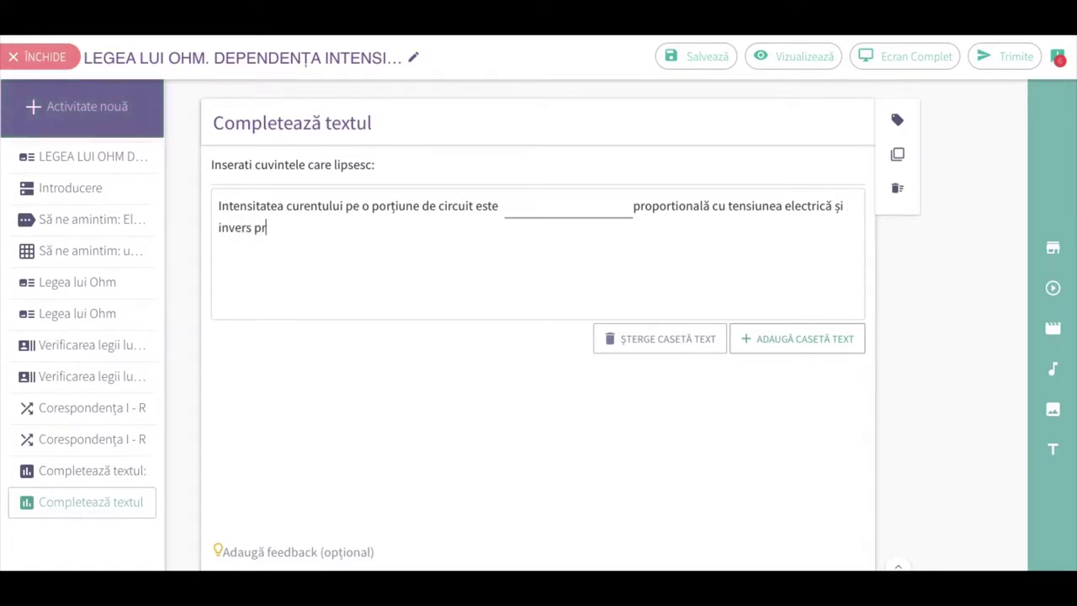
type("oportiona")
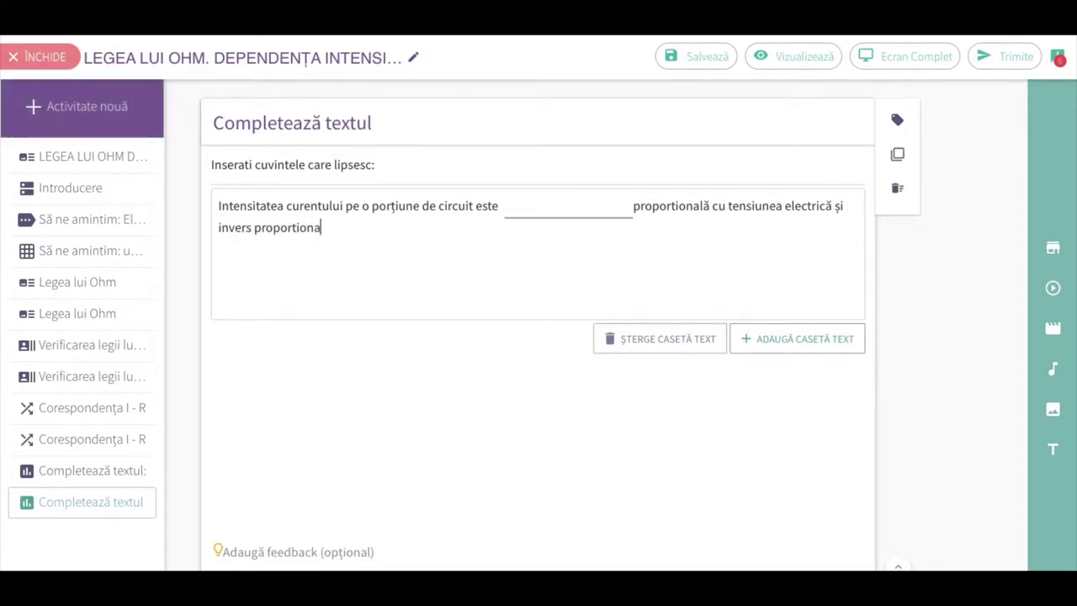
type("lă cu")
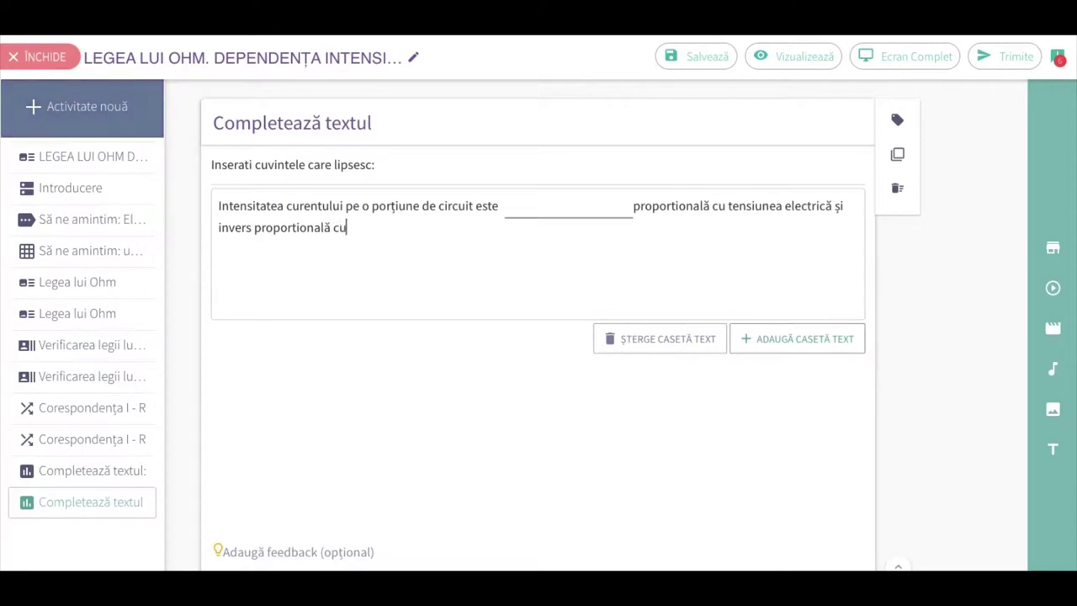
left_click(813, 340)
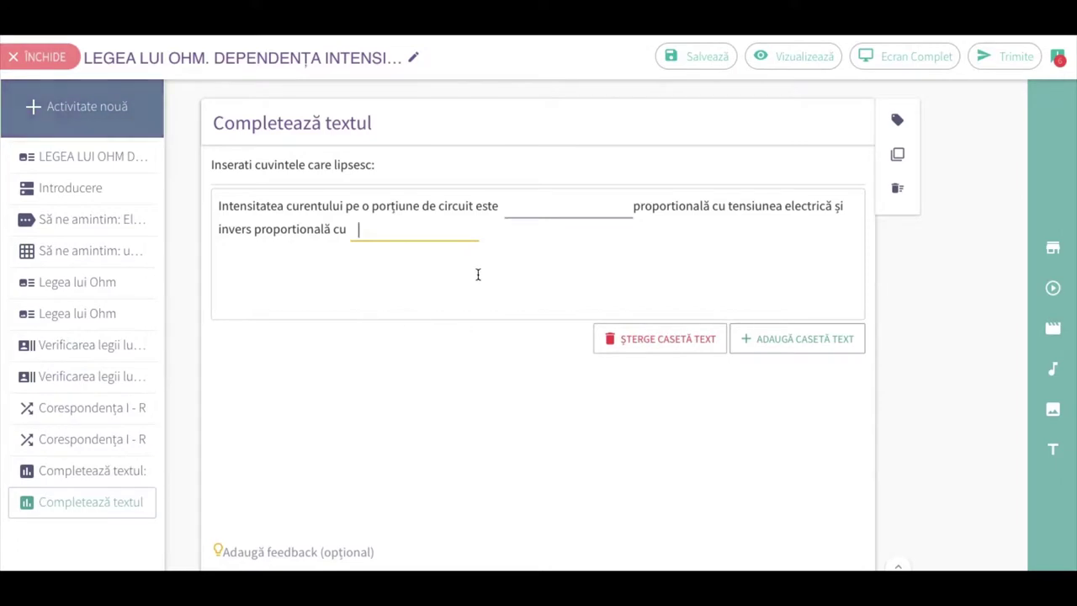
left_click(514, 250)
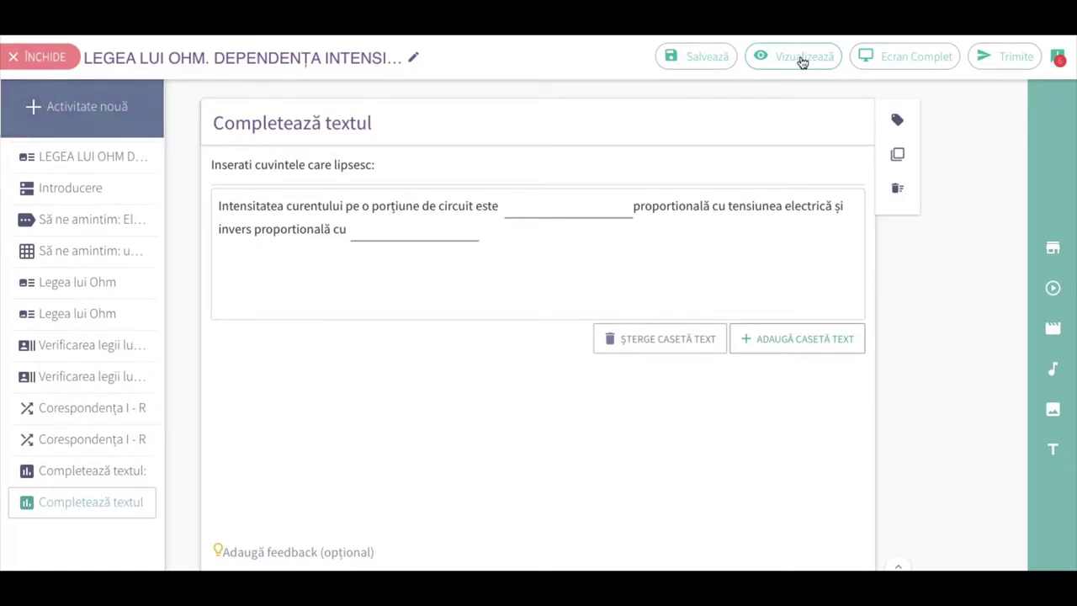
Preview the activity and fill its blanks with "invers" and "rezistența electrică"
left_click(803, 57)
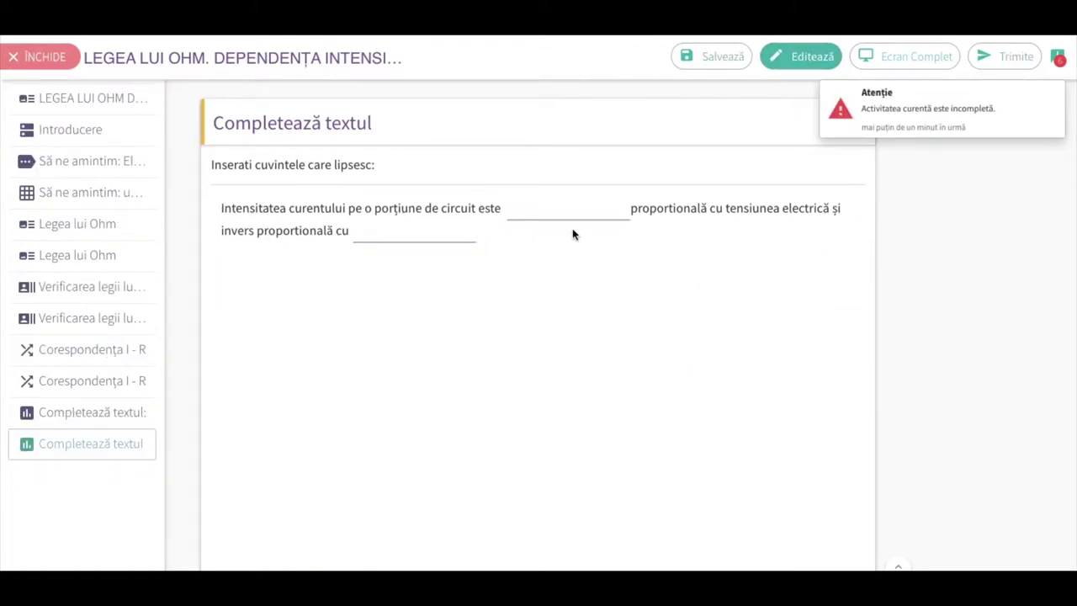
left_click(553, 211)
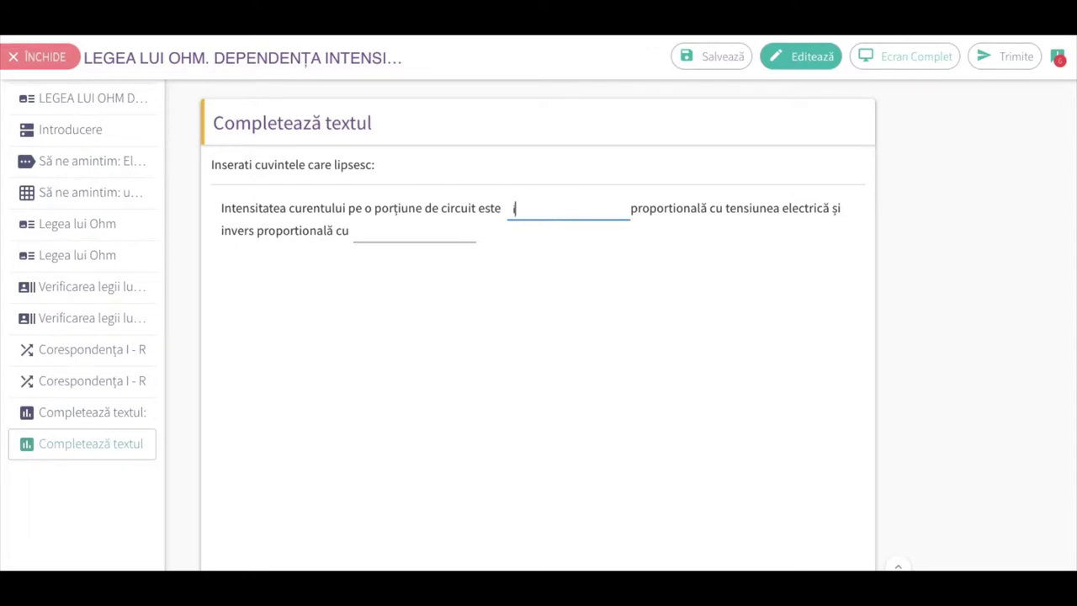
type("vers")
left_click(363, 233)
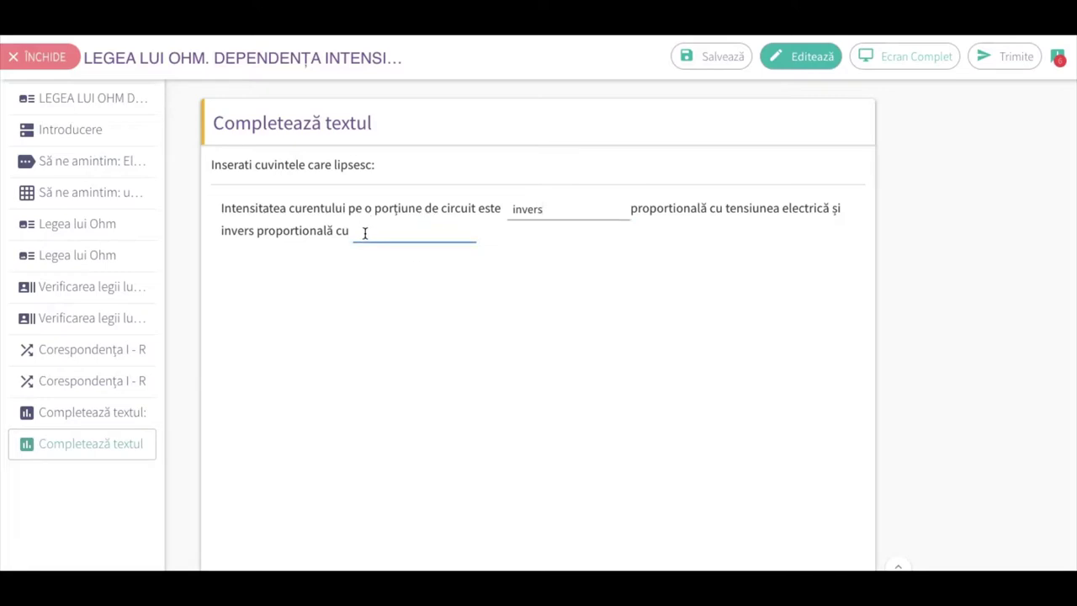
type("rezistenta ele")
type("ctrică")
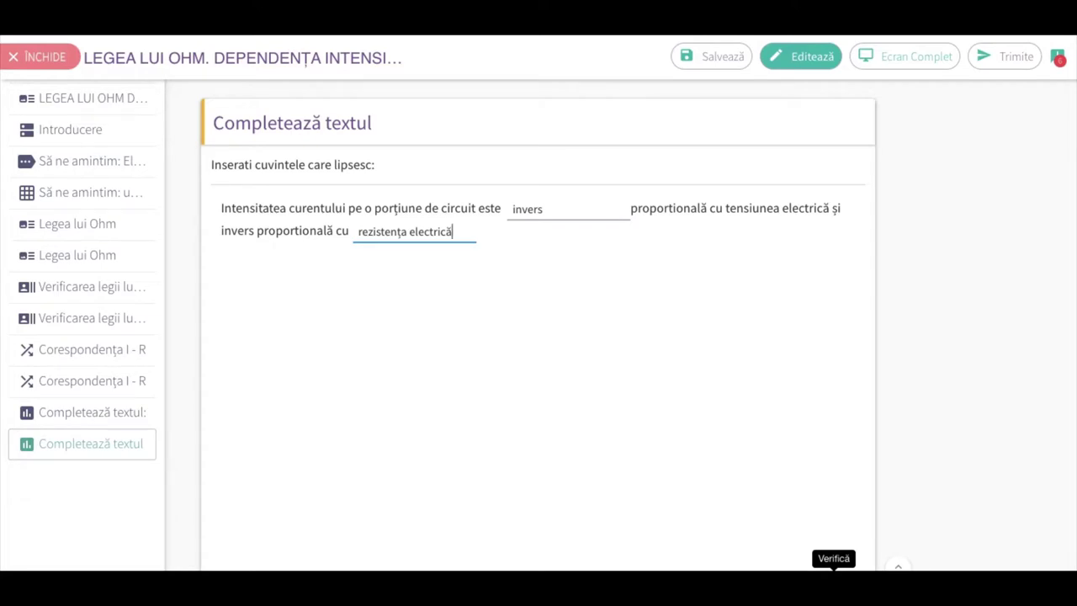
Check the entered answers in the preview, and toggle the display of the activity's correct answers
left_click(834, 570)
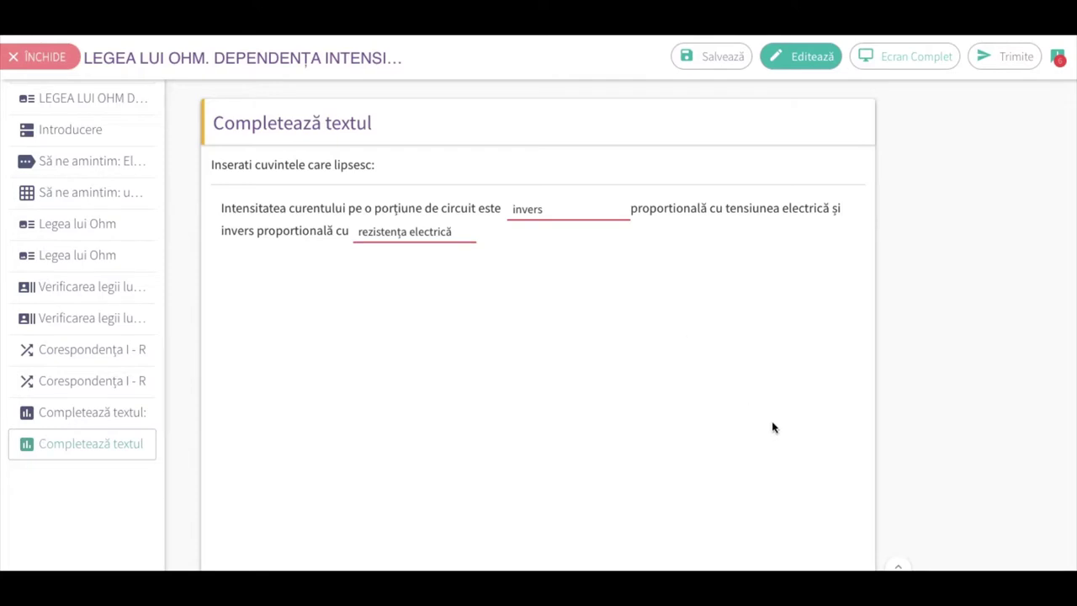
left_click(754, 576)
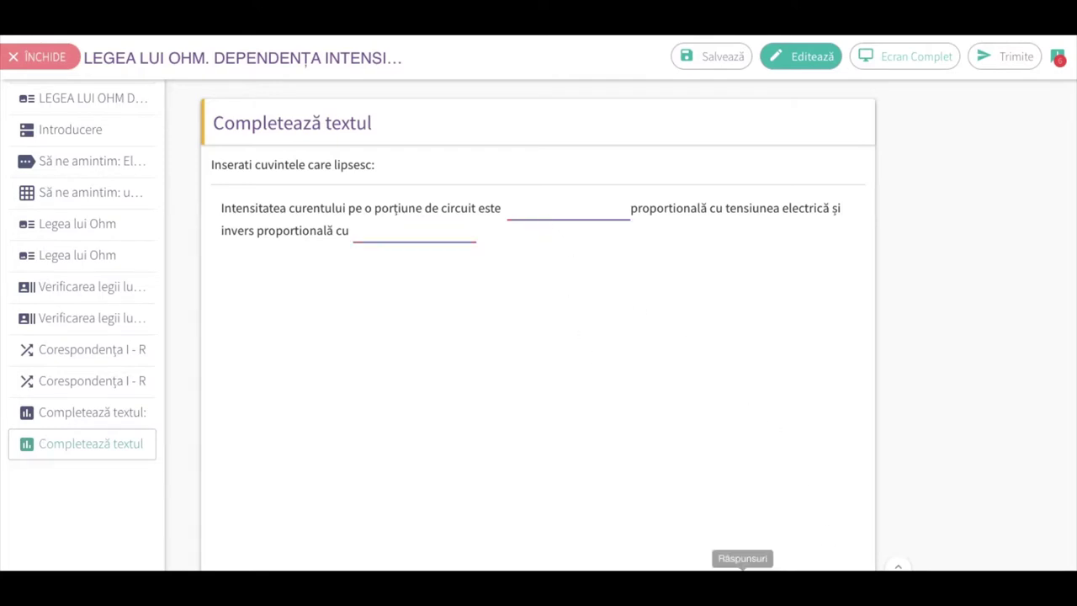
left_click(742, 579)
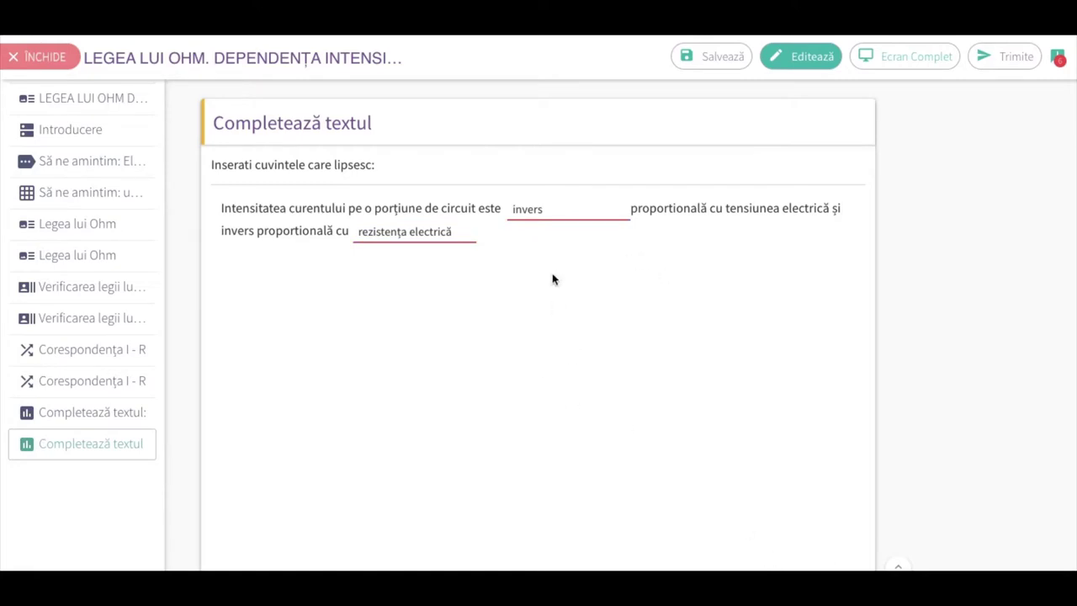
Return to editing and define "direct" as the first blank's correct answer and "rezistența electrică" as the second's
left_click(812, 55)
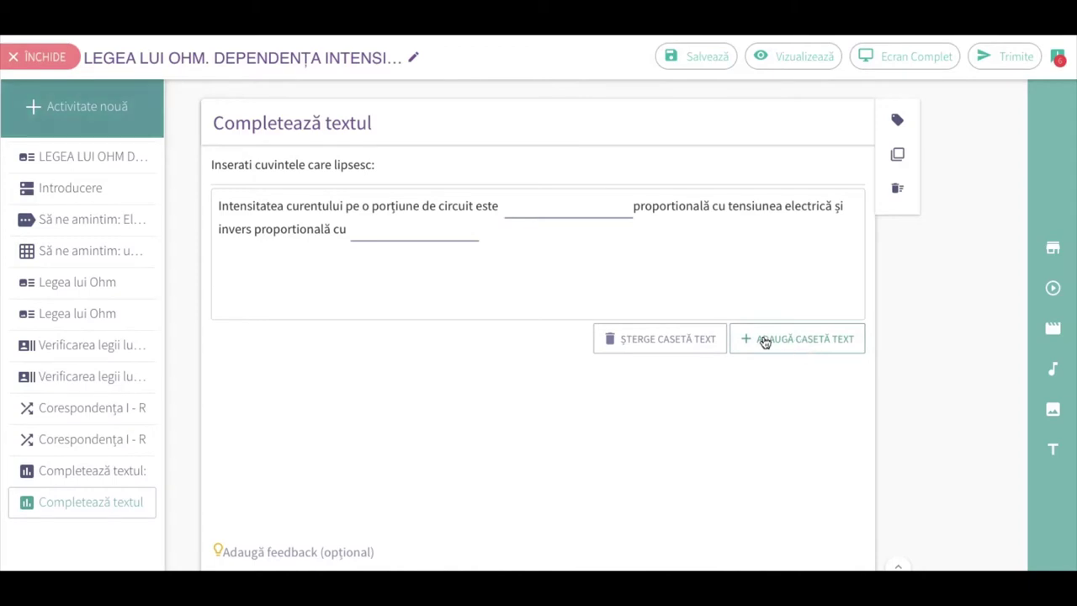
left_click(554, 212)
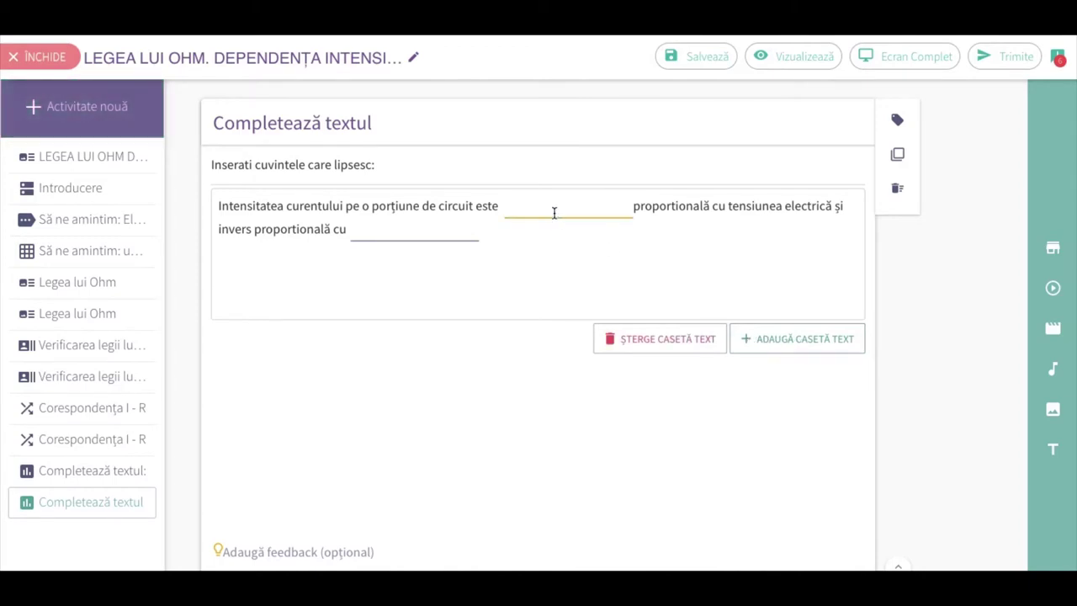
type("direct")
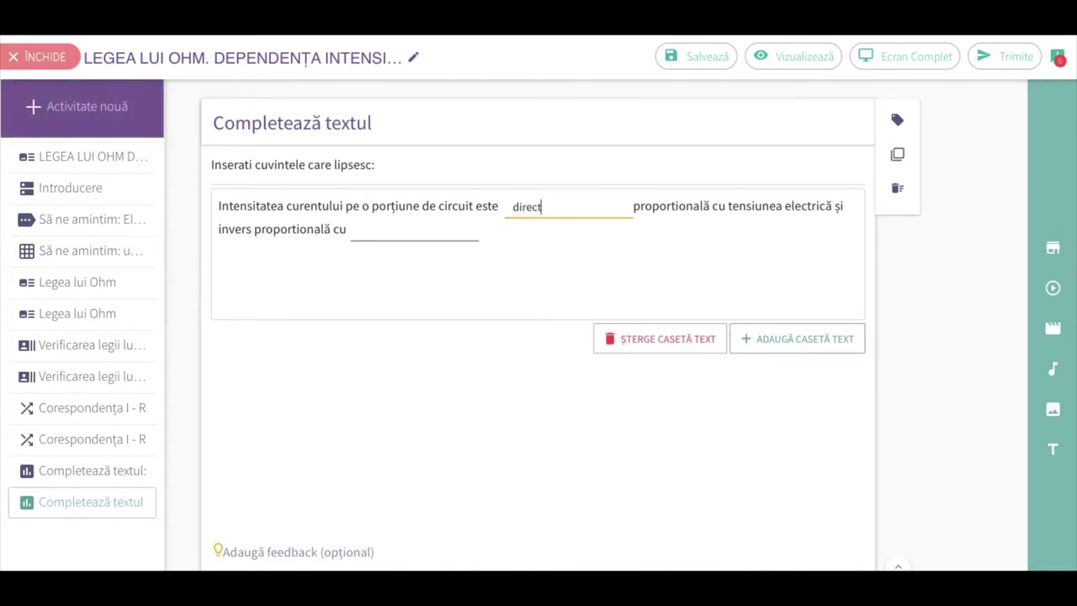
left_click(387, 236)
type("r")
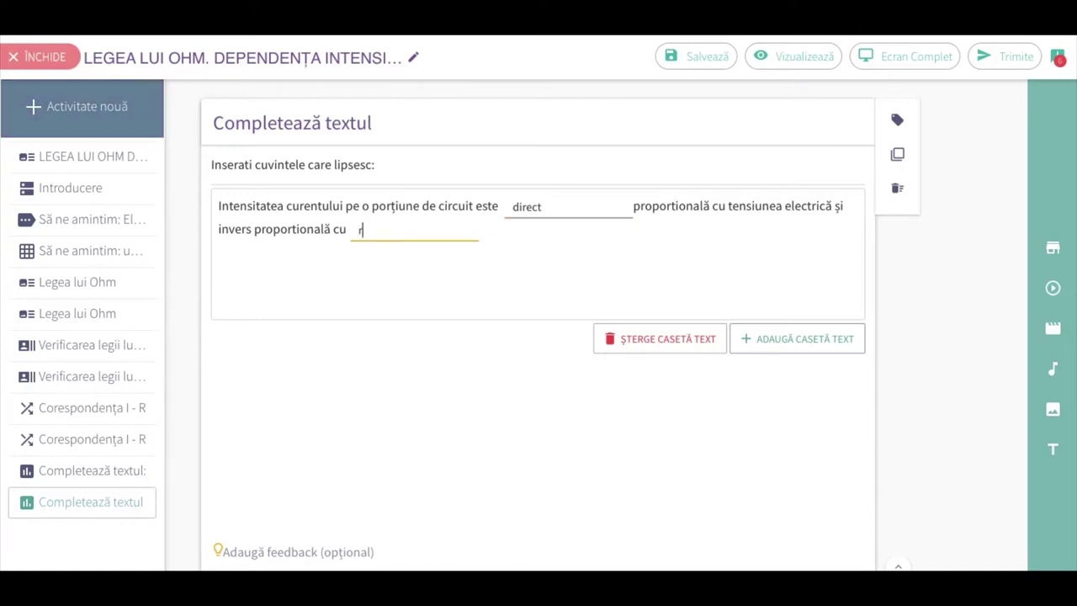
type("ezistent")
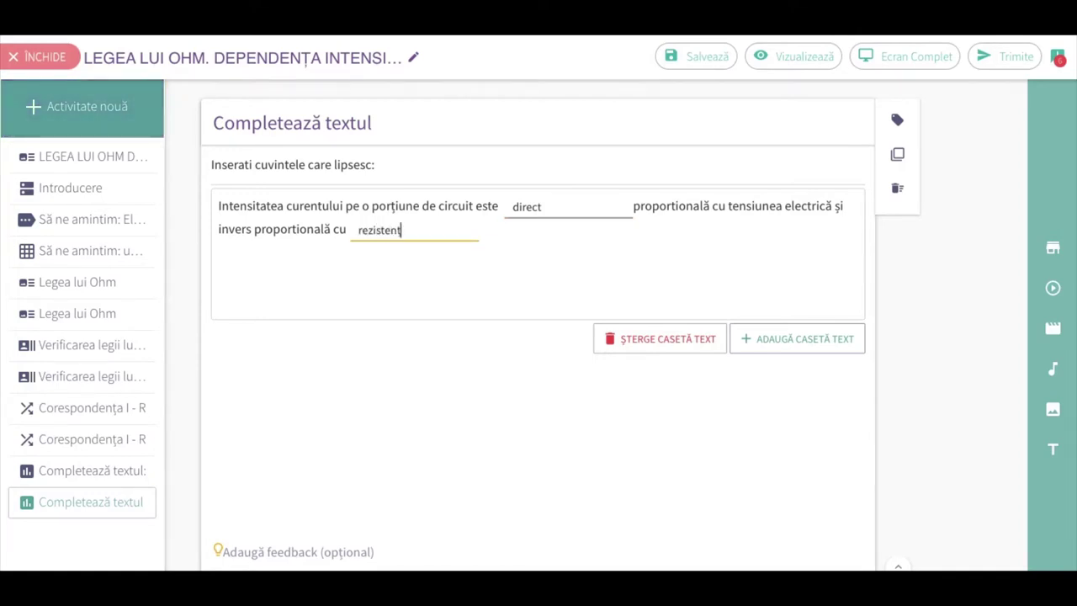
key("BackSpace")
type("ța electrică")
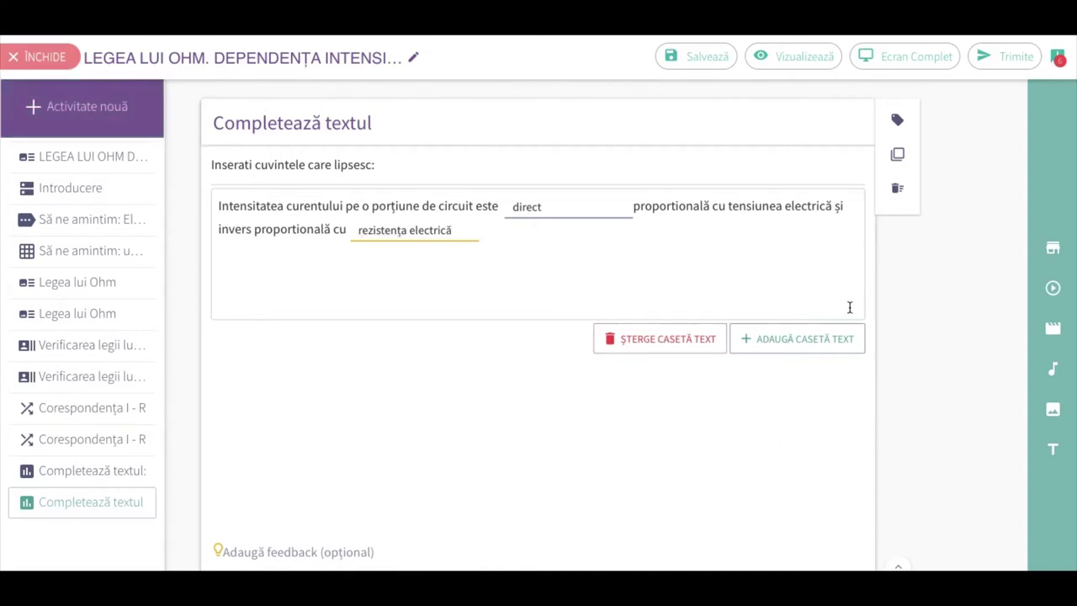
Preview the activity again and fill its blanks with "direct" and "rezistența electrică"
left_click(802, 60)
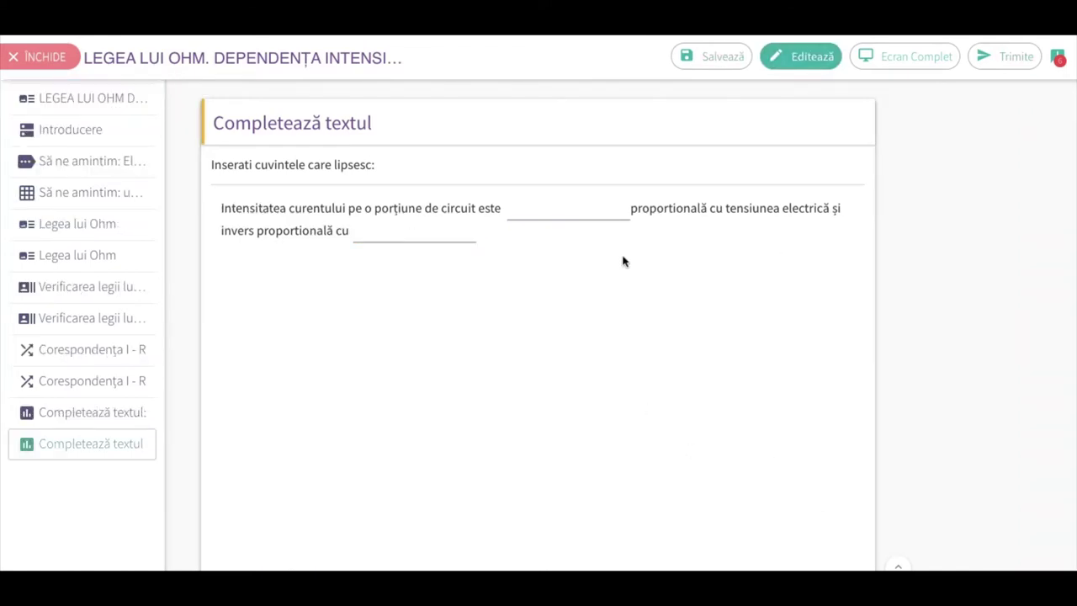
left_click(532, 211)
type("direct")
left_click(374, 232)
type("r")
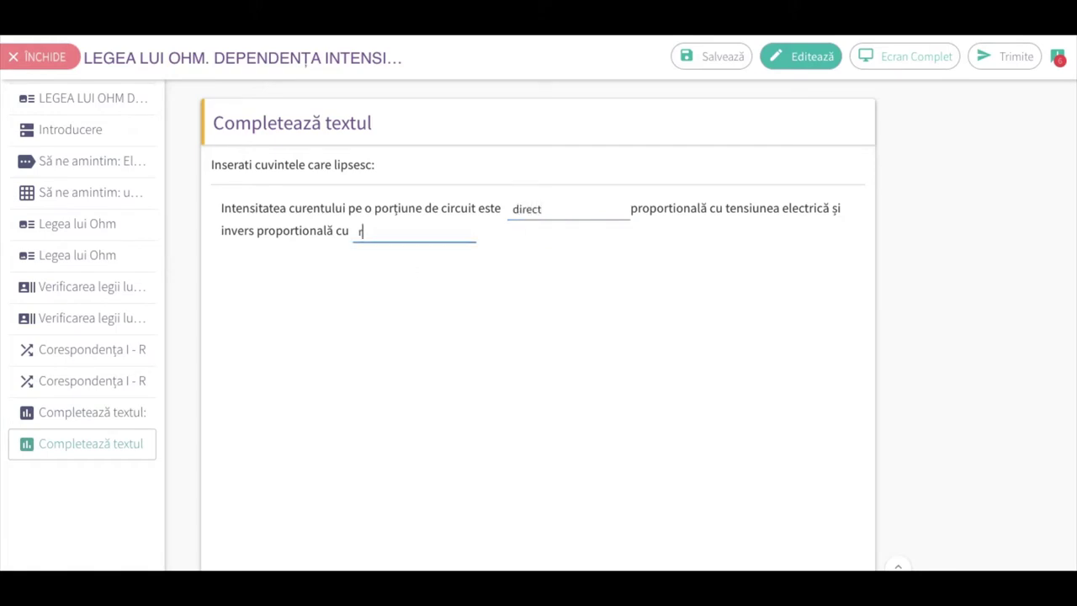
type("ezistenta electrică")
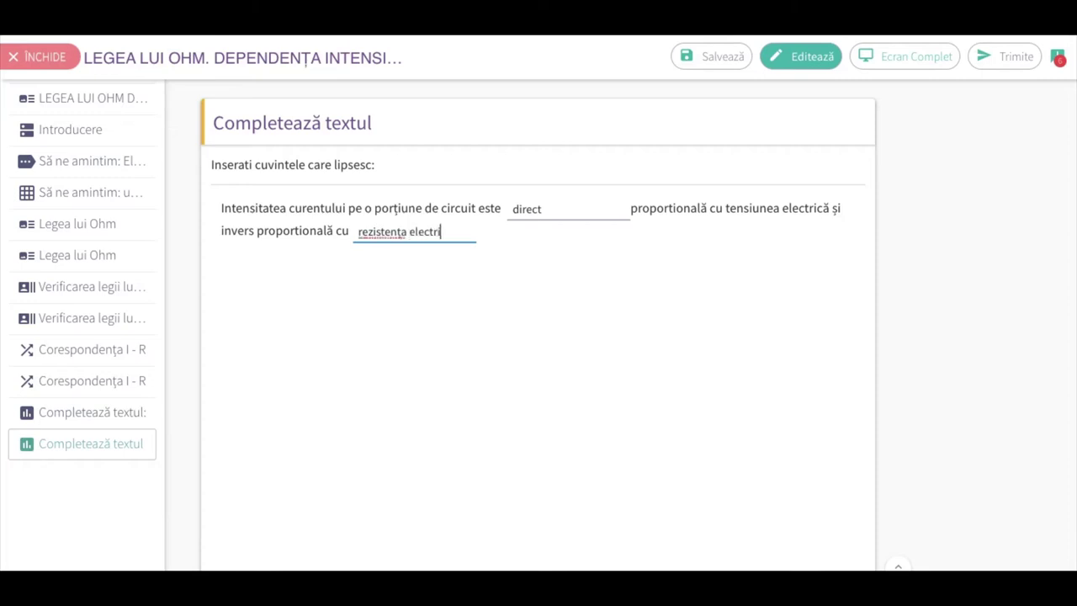